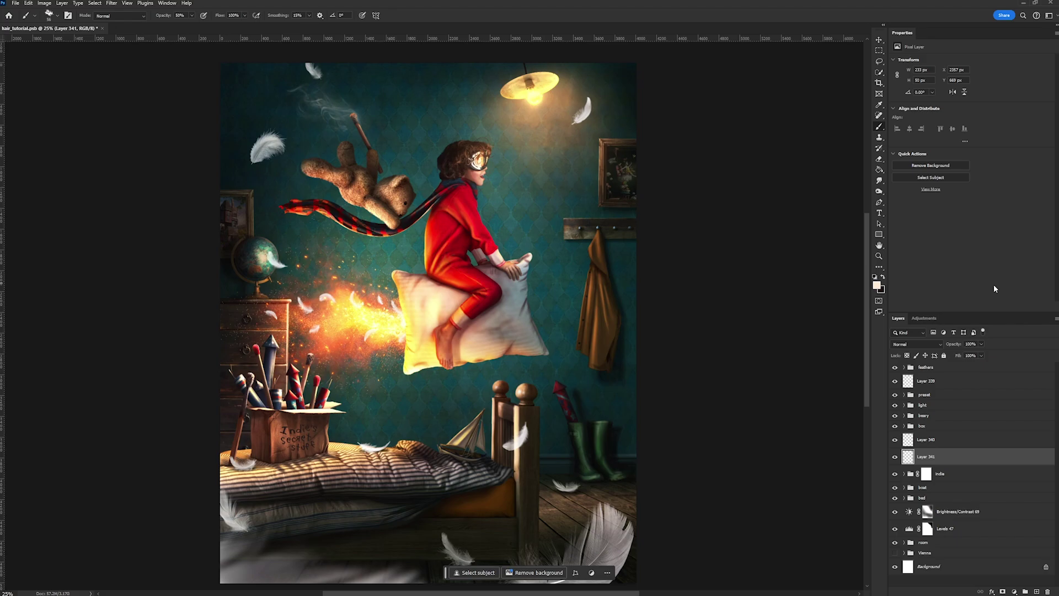
pyautogui.moveTo(413, 173); pyautogui.dragTo(435, 173)
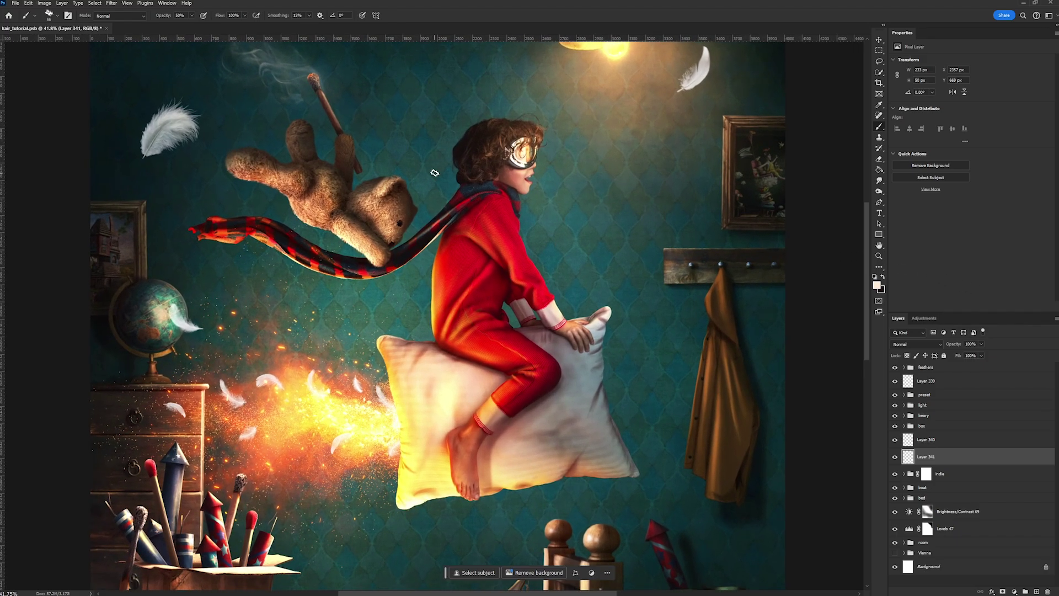
pyautogui.press('b')
pyautogui.moveTo(505, 132); pyautogui.dragTo(535, 126)
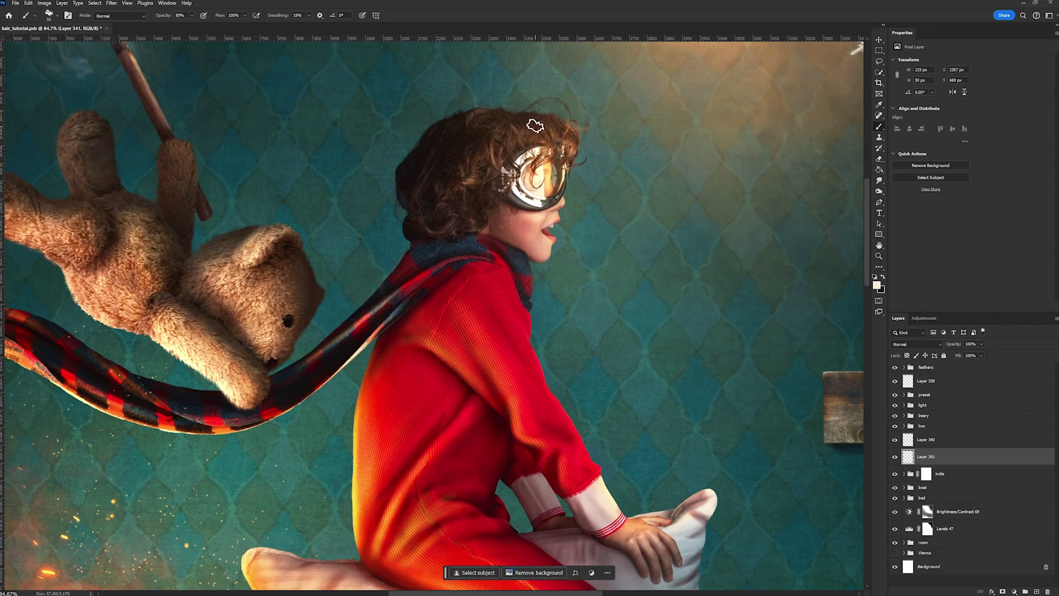
pyautogui.press('0')
pyautogui.hotkey('ctrl', '0')
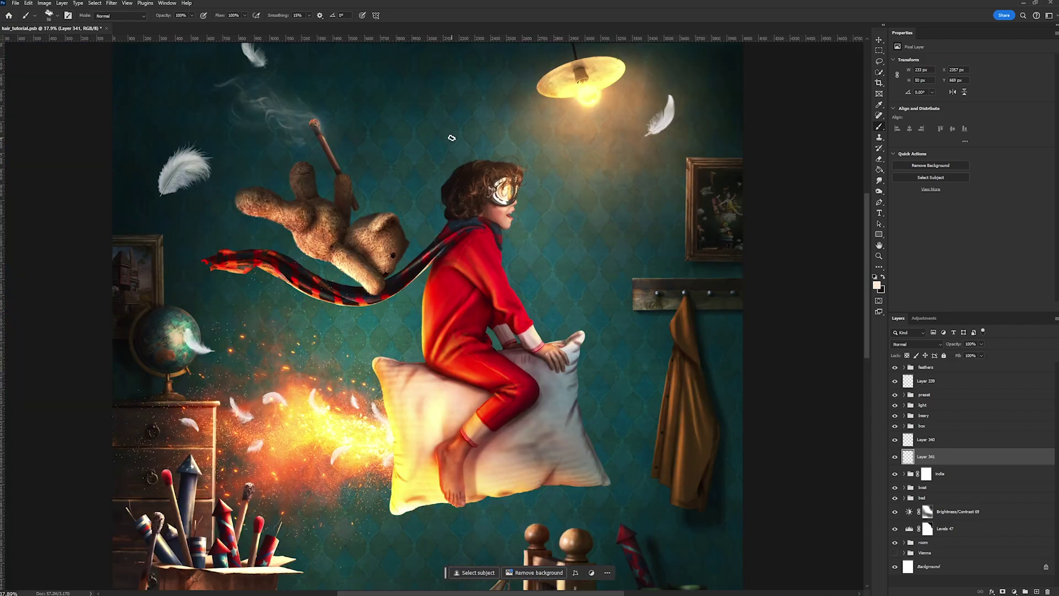
pyautogui.moveTo(549, 95)
pyautogui.mouseDown()
pyautogui.moveTo(502, 112)
pyautogui.moveTo(416, 117)
pyautogui.moveTo(431, 106)
pyautogui.moveTo(425, 128)
pyautogui.mouseUp()
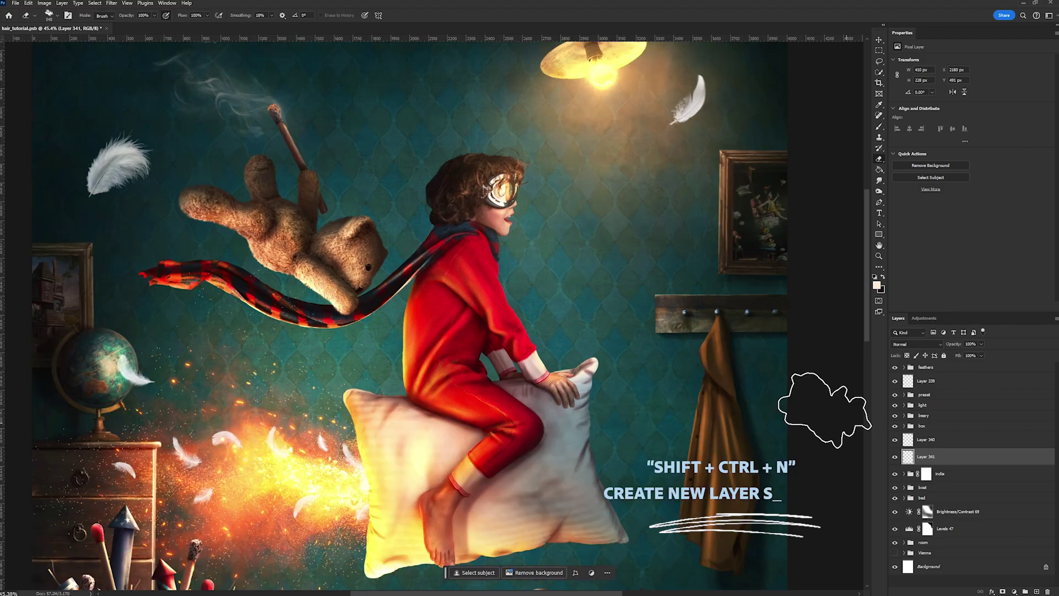
# - Pick the Flat Blunt Short Stiff brush and set it to 15 px size and 50% opacity
pyautogui.press('b')
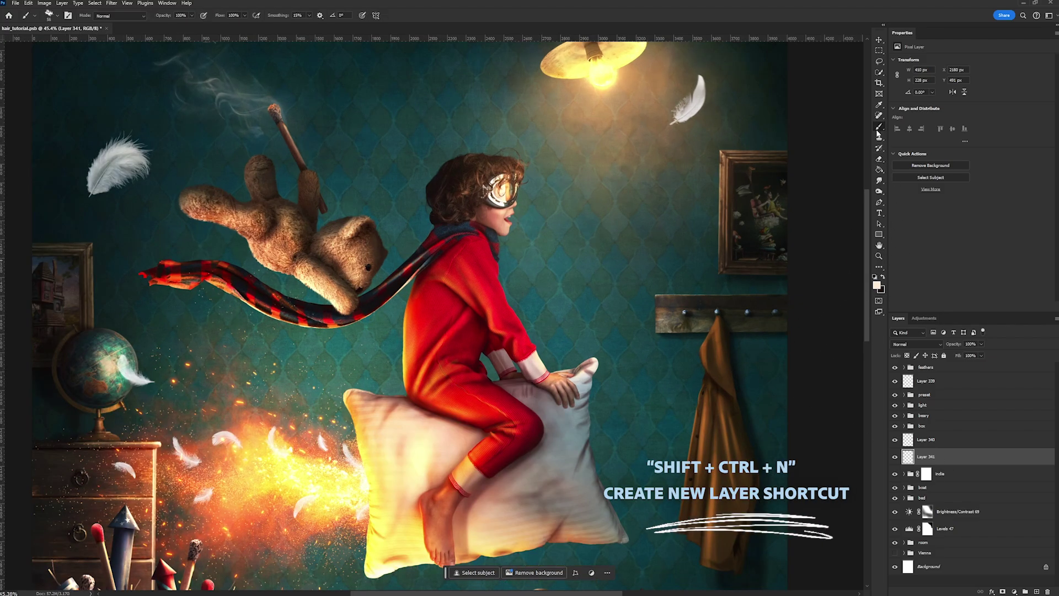
pyautogui.rightClick(423, 254)
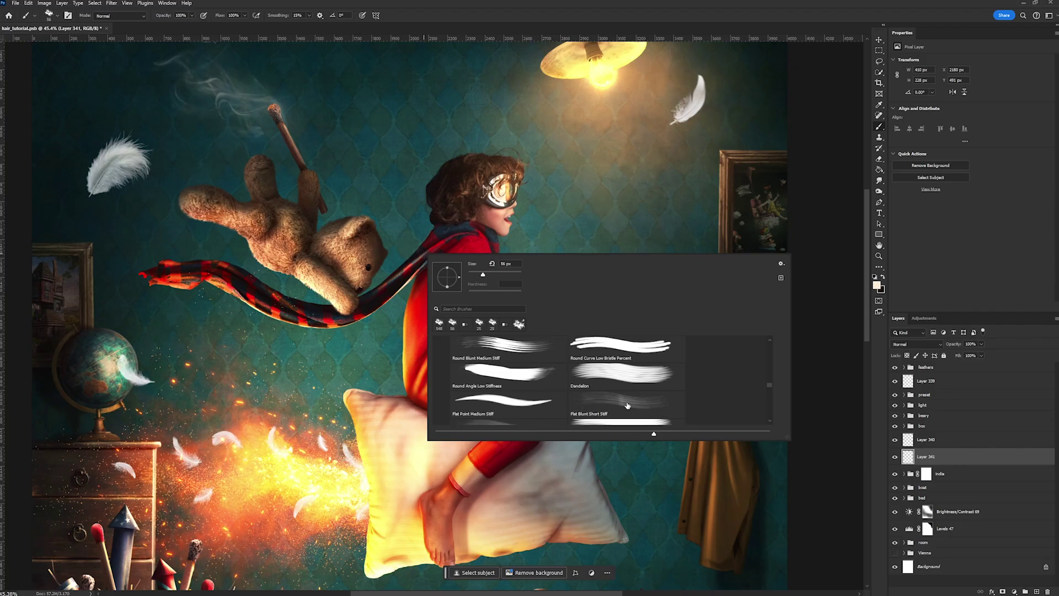
pyautogui.click(628, 405)
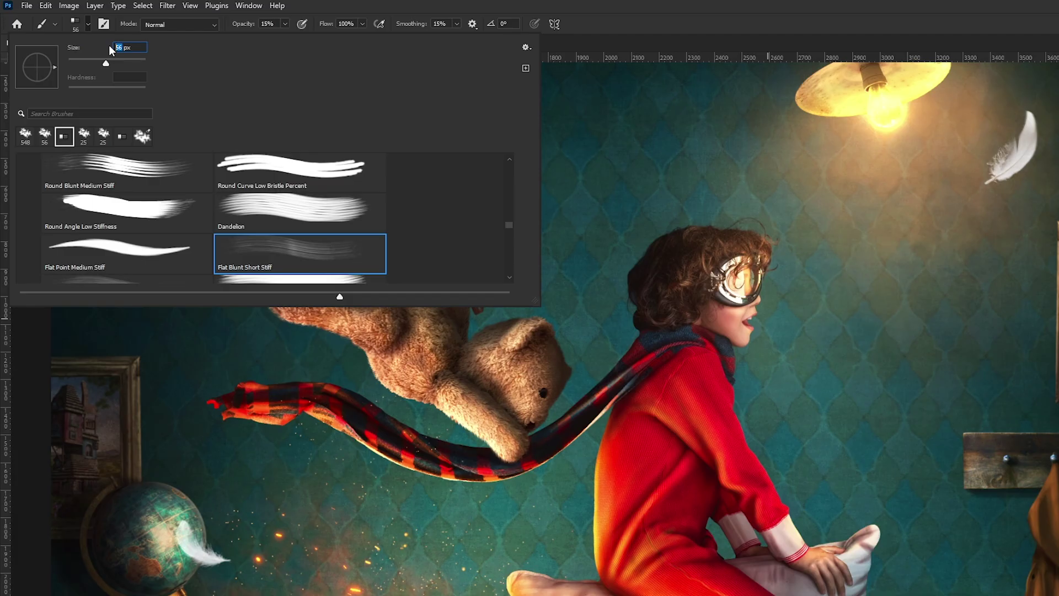
pyautogui.write('15')
pyautogui.press('Return')
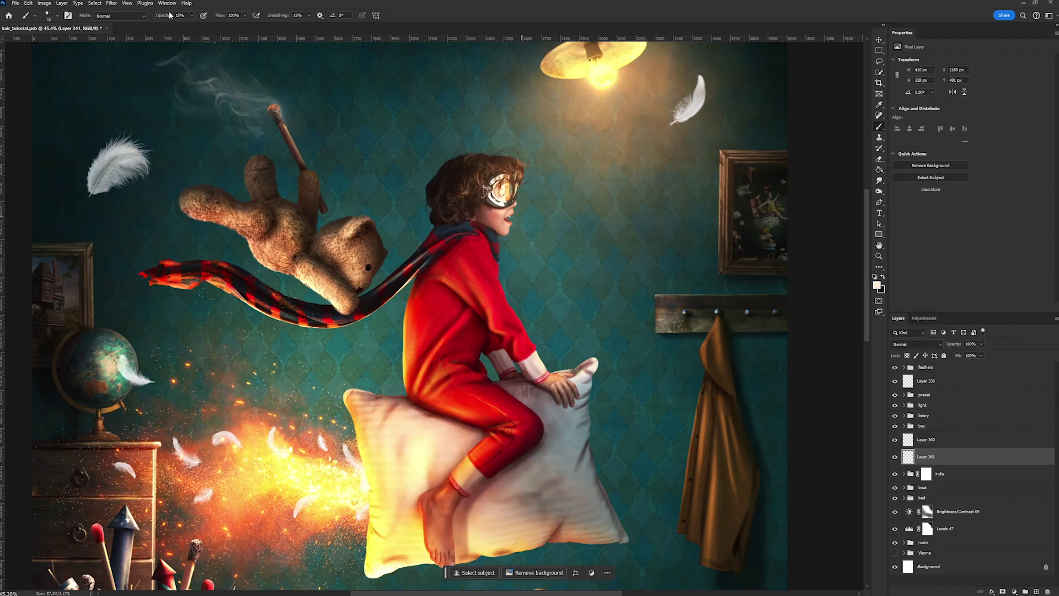
pyautogui.click(165, 16)
# - Sample a dark brown (#301d13) from the boy's hair as the foreground colour
pyautogui.click(878, 285)
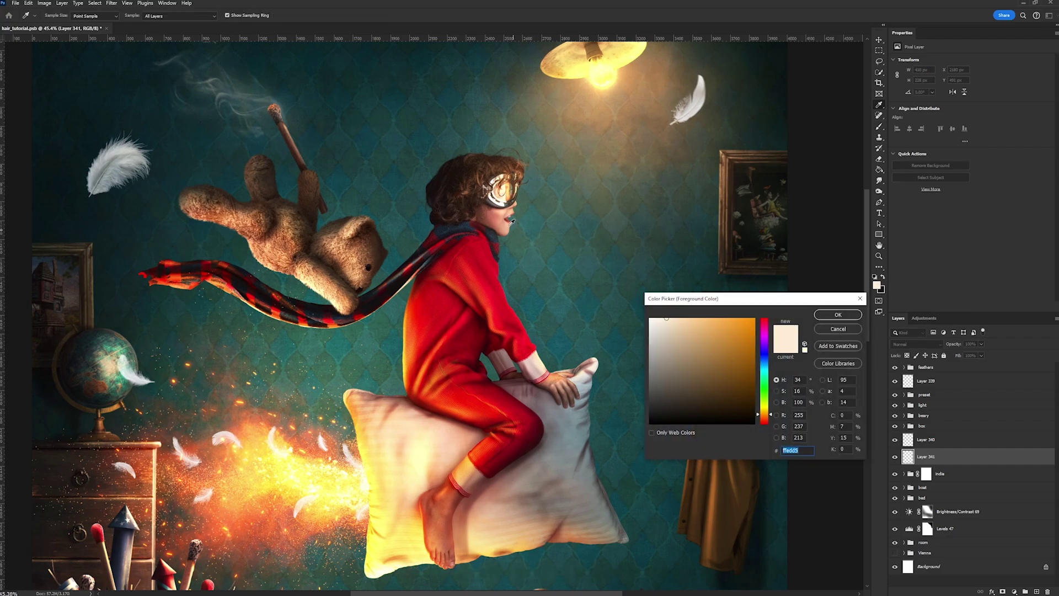
pyautogui.scroll(3, 465, 168)
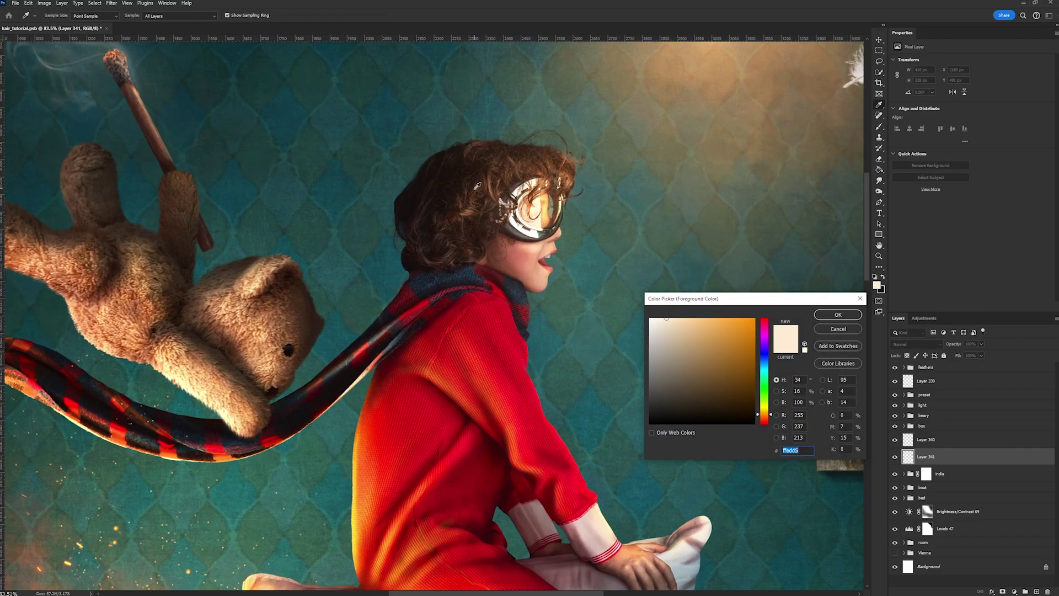
pyautogui.click(475, 182)
pyautogui.click(475, 183)
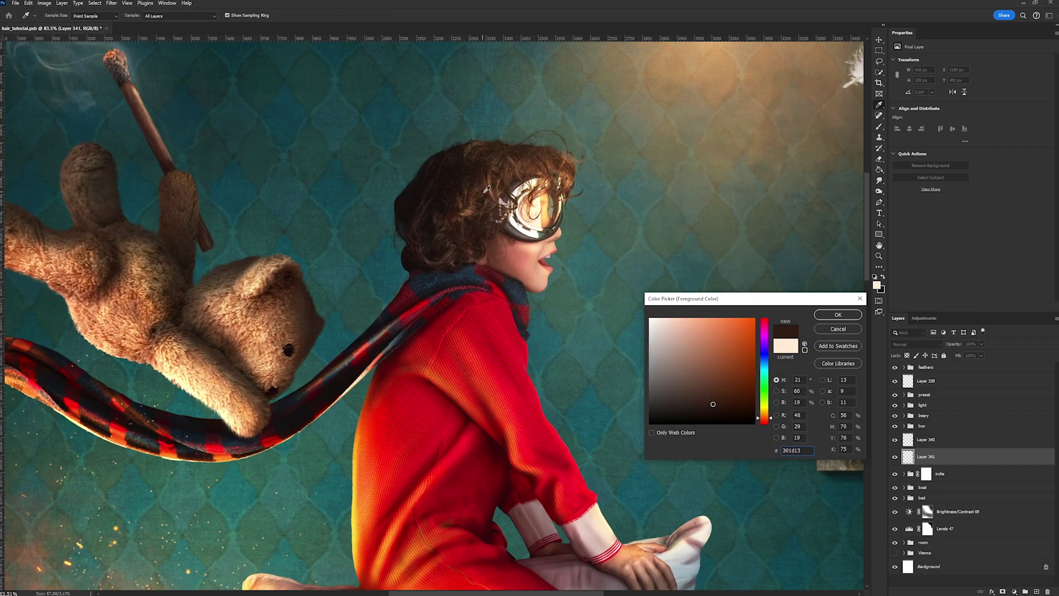
pyautogui.click(838, 314)
# - Paint loose wind-blown hair strands around the back, crown and front of the boy's head to build a fuller hair shape
pyautogui.moveTo(408, 266)
pyautogui.mouseDown()
pyautogui.moveTo(377, 271)
pyautogui.moveTo(389, 280)
pyautogui.moveTo(374, 274)
pyautogui.moveTo(386, 248)
pyautogui.moveTo(399, 256)
pyautogui.moveTo(362, 229)
pyautogui.moveTo(372, 236)
pyautogui.moveTo(385, 225)
pyautogui.moveTo(360, 237)
pyautogui.moveTo(379, 212)
pyautogui.moveTo(369, 219)
pyautogui.mouseUp()
pyautogui.moveTo(448, 146)
pyautogui.mouseDown()
pyautogui.moveTo(393, 194)
pyautogui.moveTo(400, 200)
pyautogui.moveTo(401, 181)
pyautogui.moveTo(395, 202)
pyautogui.moveTo(397, 188)
pyautogui.moveTo(379, 203)
pyautogui.mouseUp()
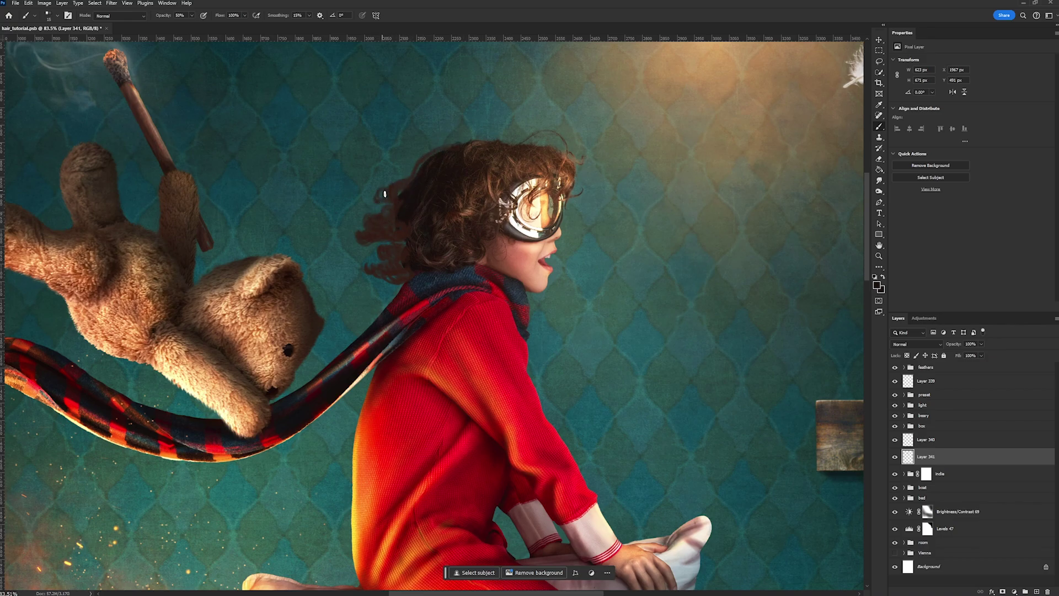
pyautogui.moveTo(468, 139)
pyautogui.mouseDown()
pyautogui.moveTo(431, 151)
pyautogui.moveTo(392, 199)
pyautogui.moveTo(465, 147)
pyautogui.moveTo(401, 166)
pyautogui.moveTo(389, 149)
pyautogui.moveTo(413, 164)
pyautogui.moveTo(365, 177)
pyautogui.mouseUp()
pyautogui.moveTo(367, 175); pyautogui.dragTo(394, 164)
pyautogui.moveTo(512, 138); pyautogui.dragTo(476, 149)
pyautogui.moveTo(574, 175)
pyautogui.mouseDown()
pyautogui.moveTo(589, 208)
pyautogui.moveTo(585, 191)
pyautogui.moveTo(588, 205)
pyautogui.moveTo(598, 195)
pyautogui.moveTo(586, 196)
pyautogui.moveTo(594, 203)
pyautogui.moveTo(563, 153)
pyautogui.moveTo(592, 157)
pyautogui.moveTo(579, 164)
pyautogui.moveTo(576, 152)
pyautogui.moveTo(573, 175)
pyautogui.moveTo(574, 136)
pyautogui.moveTo(555, 129)
pyautogui.moveTo(586, 168)
pyautogui.mouseUp()
pyautogui.moveTo(560, 132)
pyautogui.mouseDown()
pyautogui.moveTo(511, 128)
pyautogui.moveTo(519, 132)
pyautogui.moveTo(538, 133)
pyautogui.moveTo(500, 119)
pyautogui.moveTo(417, 132)
pyautogui.mouseUp()
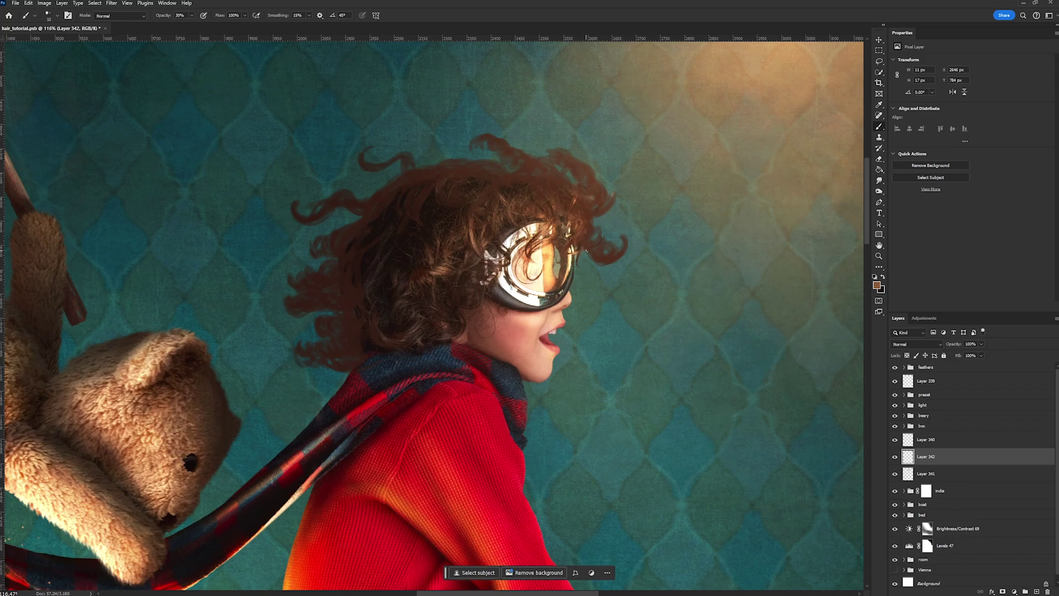
# - Sample a lighter brown (#b67c55) from the boy's curls as the foreground colour
pyautogui.click(876, 286)
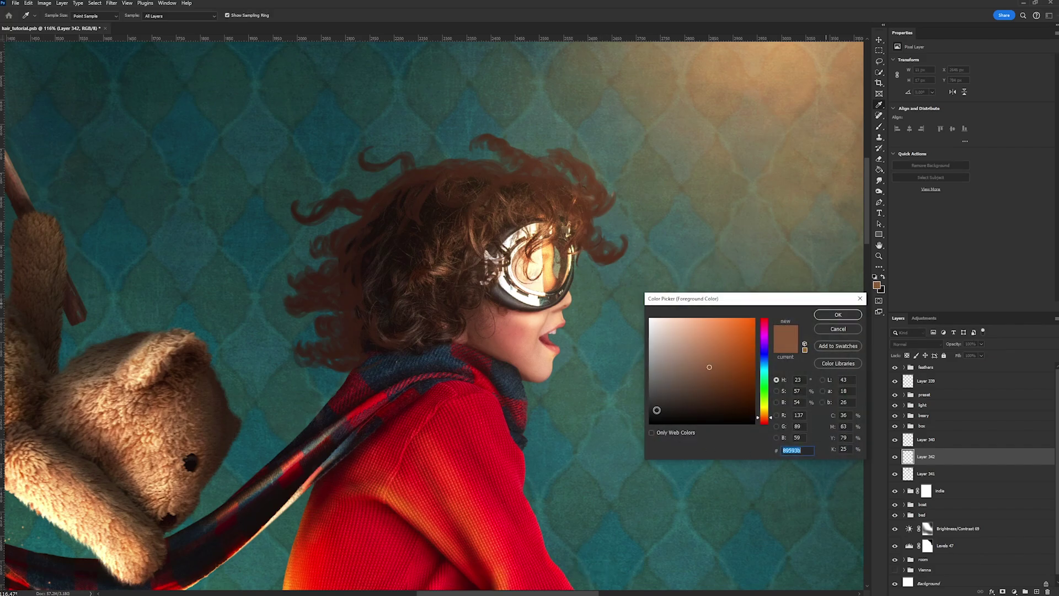
pyautogui.click(444, 265)
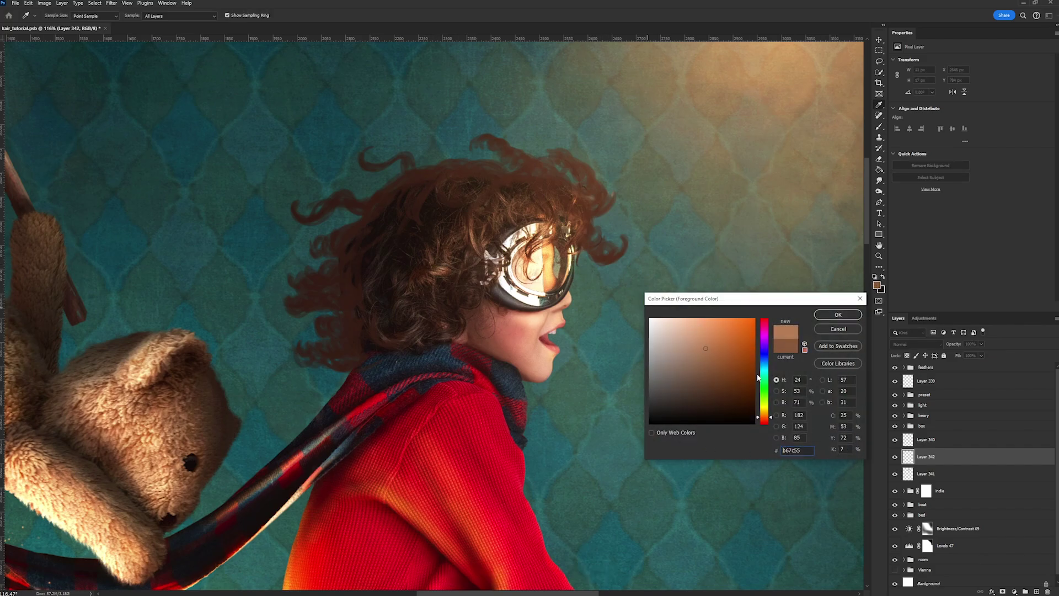
pyautogui.click(836, 315)
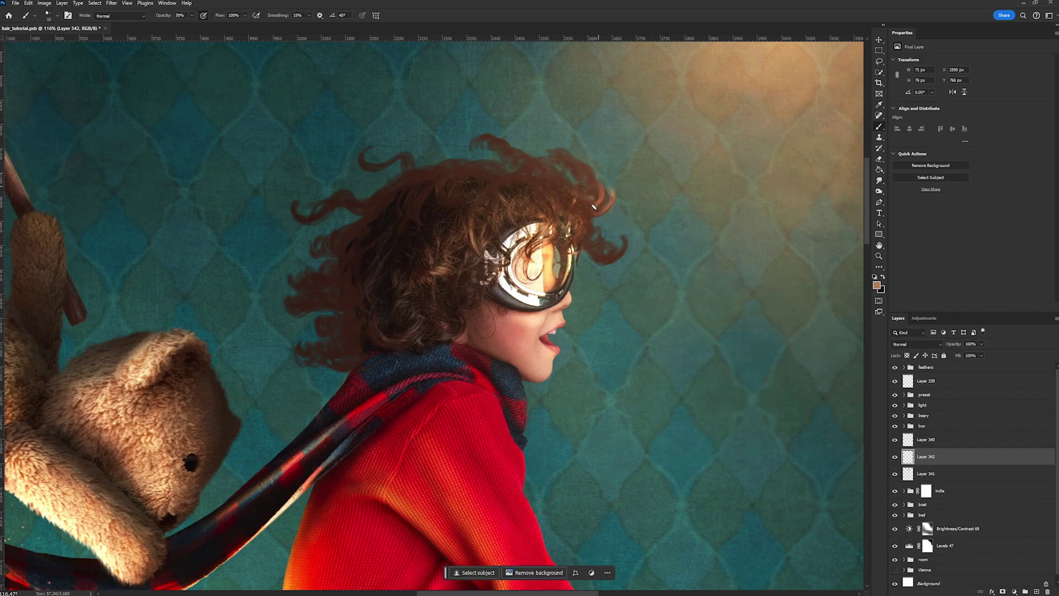
# - Paint light brown highlights along the curls on Layer 342, from the forehead over the crown to the back of the head
pyautogui.moveTo(597, 193); pyautogui.dragTo(541, 140)
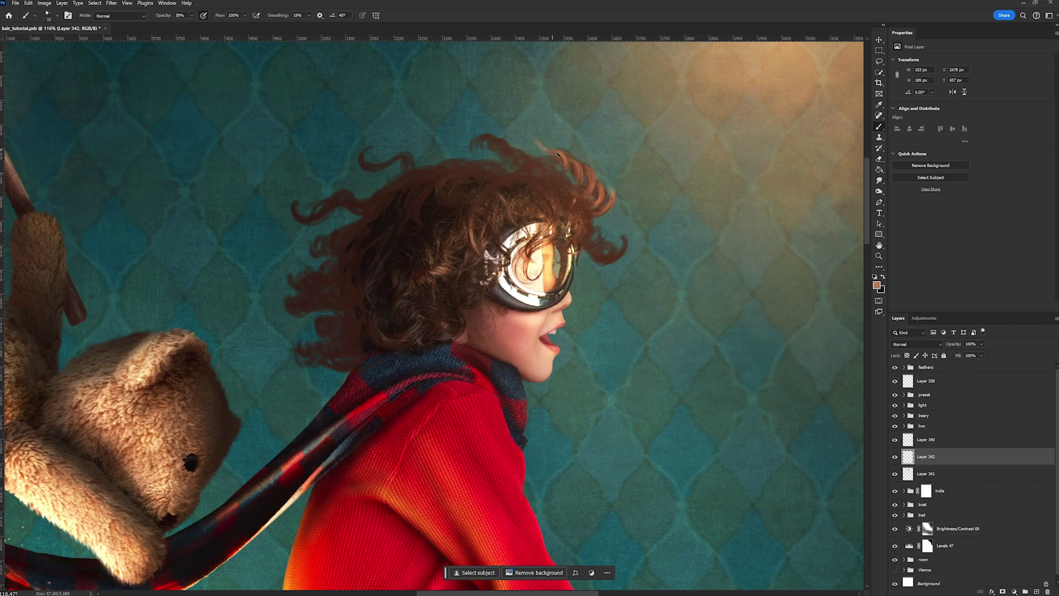
pyautogui.moveTo(569, 166); pyautogui.dragTo(560, 150)
pyautogui.moveTo(520, 152); pyautogui.dragTo(536, 169)
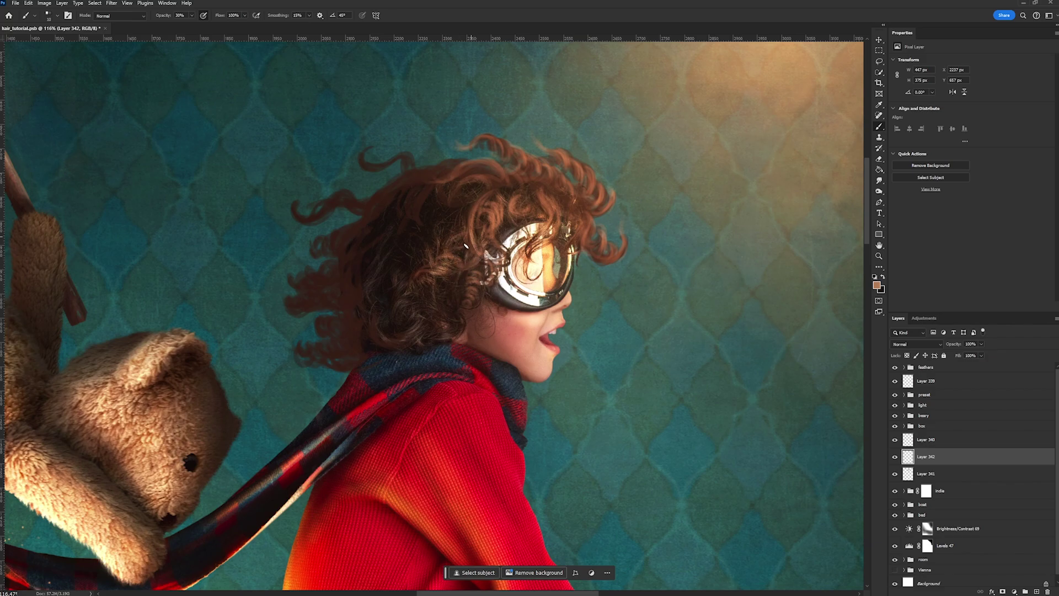
pyautogui.moveTo(445, 312)
pyautogui.mouseDown()
pyautogui.moveTo(449, 334)
pyautogui.moveTo(444, 317)
pyautogui.moveTo(415, 313)
pyautogui.moveTo(409, 323)
pyautogui.moveTo(422, 333)
pyautogui.moveTo(402, 312)
pyautogui.mouseUp()
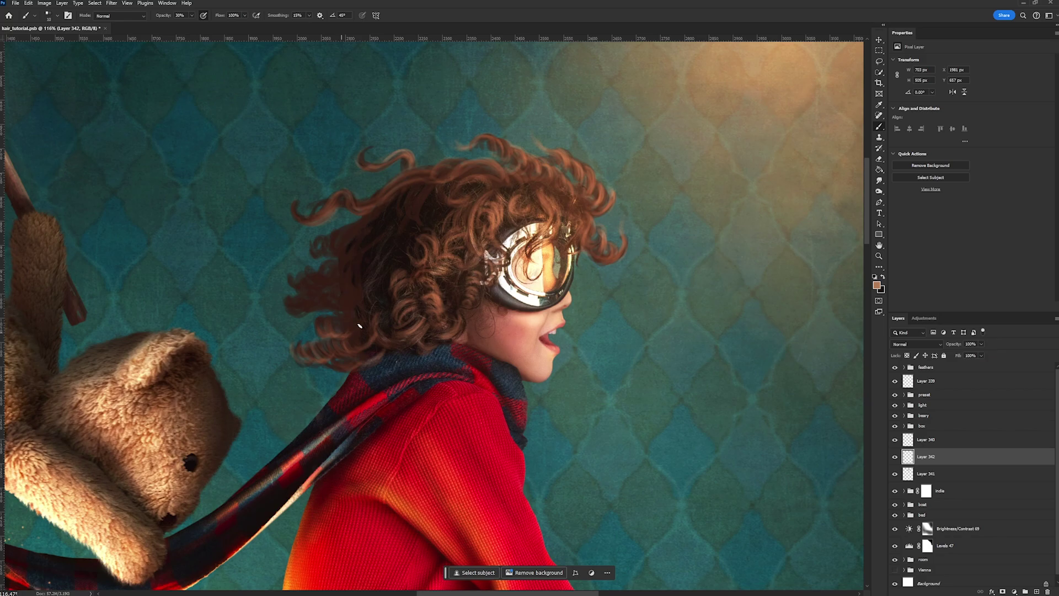
pyautogui.moveTo(359, 324); pyautogui.dragTo(362, 304)
pyautogui.moveTo(298, 343)
pyautogui.mouseDown()
pyautogui.moveTo(308, 361)
pyautogui.moveTo(345, 354)
pyautogui.mouseUp()
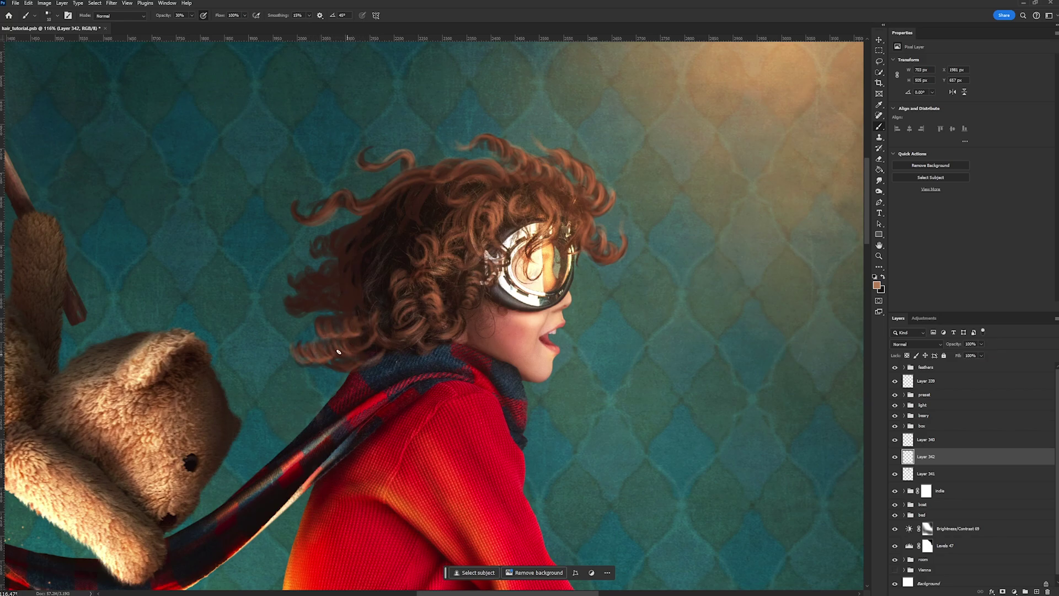
pyautogui.moveTo(286, 310)
pyautogui.mouseDown()
pyautogui.moveTo(307, 298)
pyautogui.moveTo(327, 308)
pyautogui.moveTo(319, 299)
pyautogui.moveTo(363, 280)
pyautogui.mouseUp()
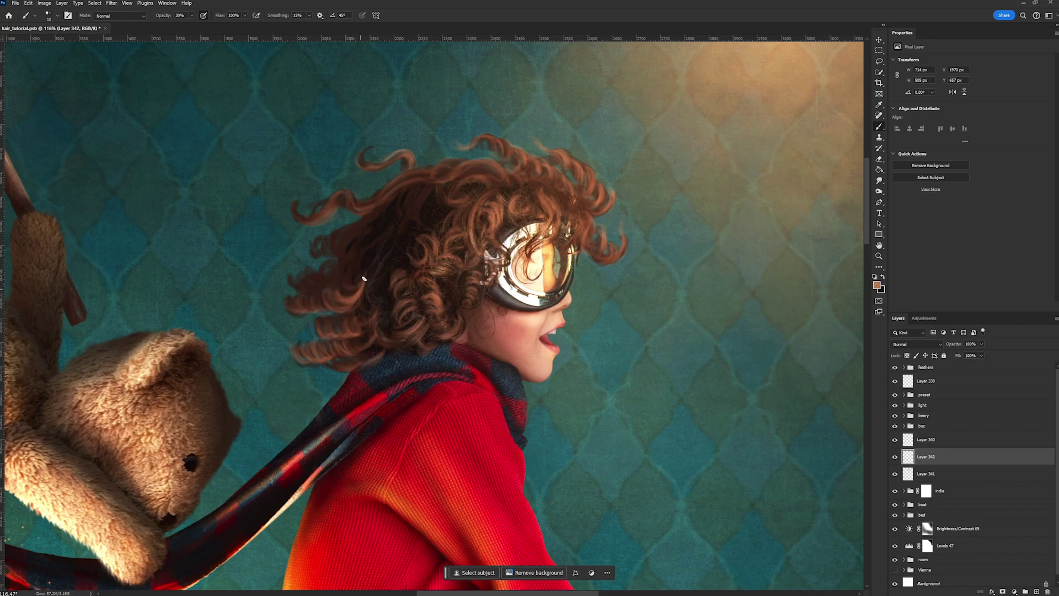
pyautogui.moveTo(352, 284)
pyautogui.mouseDown()
pyautogui.moveTo(395, 236)
pyautogui.moveTo(394, 252)
pyautogui.mouseUp()
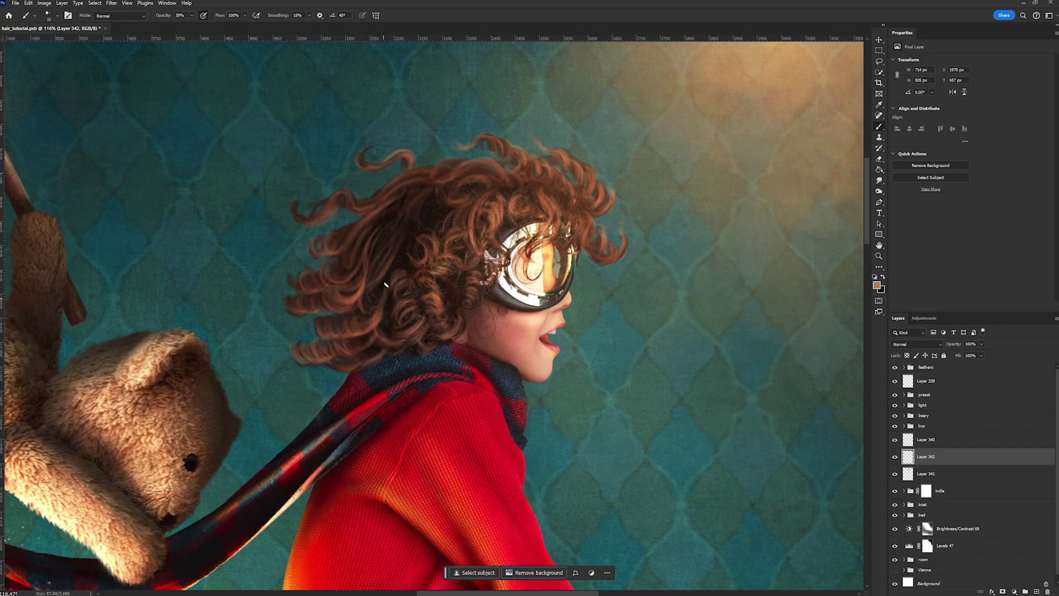
pyautogui.moveTo(414, 207)
pyautogui.mouseDown()
pyautogui.moveTo(430, 228)
pyautogui.moveTo(415, 264)
pyautogui.moveTo(414, 247)
pyautogui.moveTo(399, 266)
pyautogui.moveTo(443, 218)
pyautogui.moveTo(397, 216)
pyautogui.moveTo(388, 234)
pyautogui.mouseUp()
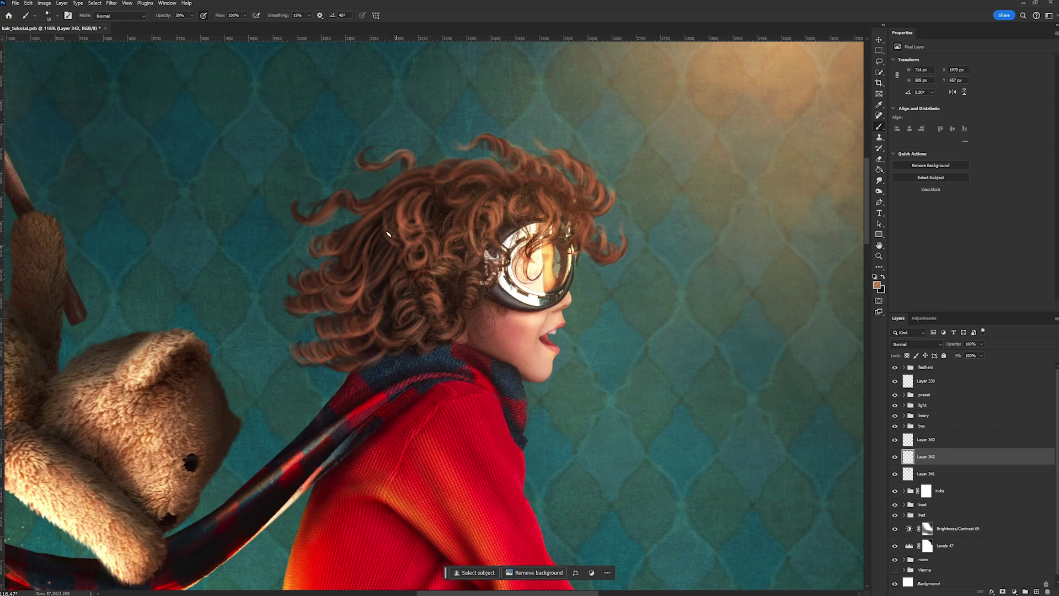
# - Paint dark shadows between the curls across the hair on the Multiply layer SH at 50% brush opacity
pyautogui.hotkey('ctrl', 'space')
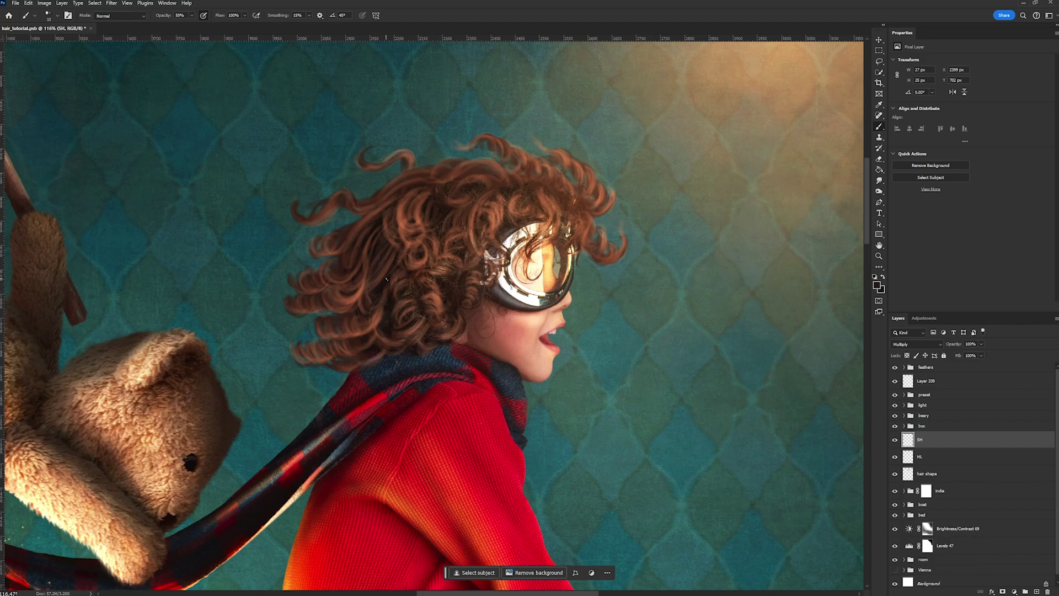
pyautogui.moveTo(505, 159)
pyautogui.mouseDown()
pyautogui.moveTo(524, 172)
pyautogui.moveTo(523, 154)
pyautogui.moveTo(535, 164)
pyautogui.moveTo(524, 176)
pyautogui.moveTo(533, 162)
pyautogui.moveTo(528, 174)
pyautogui.moveTo(485, 146)
pyautogui.mouseUp()
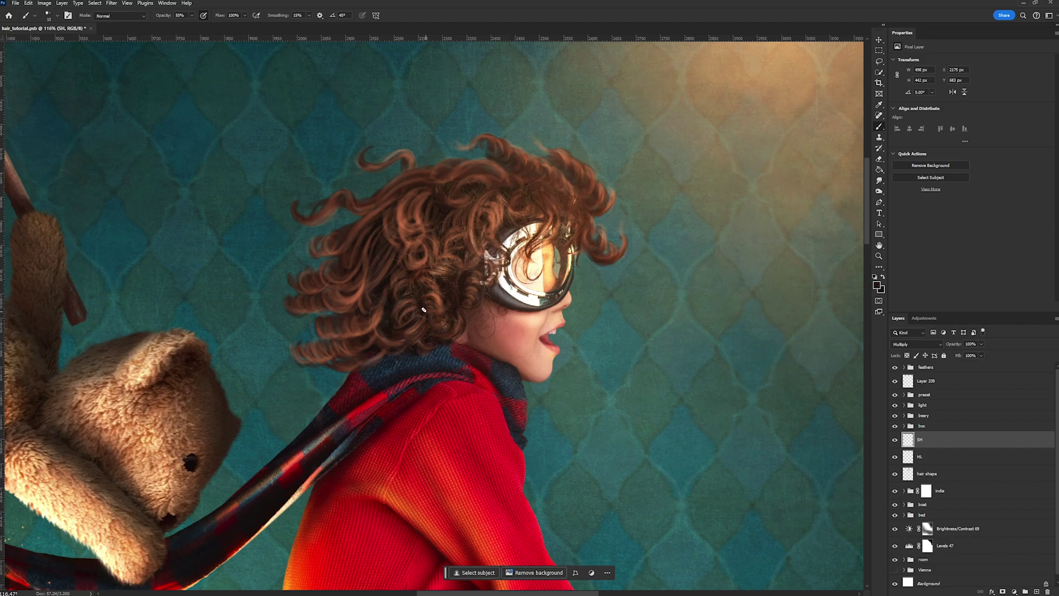
pyautogui.moveTo(405, 310); pyautogui.dragTo(400, 326)
pyautogui.moveTo(398, 272); pyautogui.dragTo(391, 290)
pyautogui.moveTo(456, 269); pyautogui.dragTo(478, 262)
pyautogui.moveTo(474, 222); pyautogui.dragTo(471, 246)
pyautogui.moveTo(492, 193)
pyautogui.mouseDown()
pyautogui.moveTo(433, 195)
pyautogui.moveTo(404, 212)
pyautogui.moveTo(429, 206)
pyautogui.moveTo(413, 197)
pyautogui.moveTo(345, 273)
pyautogui.moveTo(391, 205)
pyautogui.moveTo(334, 280)
pyautogui.moveTo(383, 222)
pyautogui.moveTo(403, 259)
pyautogui.moveTo(386, 241)
pyautogui.moveTo(395, 252)
pyautogui.moveTo(380, 260)
pyautogui.moveTo(380, 237)
pyautogui.moveTo(383, 265)
pyautogui.moveTo(385, 236)
pyautogui.moveTo(403, 248)
pyautogui.moveTo(385, 224)
pyautogui.moveTo(415, 255)
pyautogui.moveTo(400, 242)
pyautogui.moveTo(371, 282)
pyautogui.moveTo(370, 258)
pyautogui.moveTo(328, 288)
pyautogui.mouseUp()
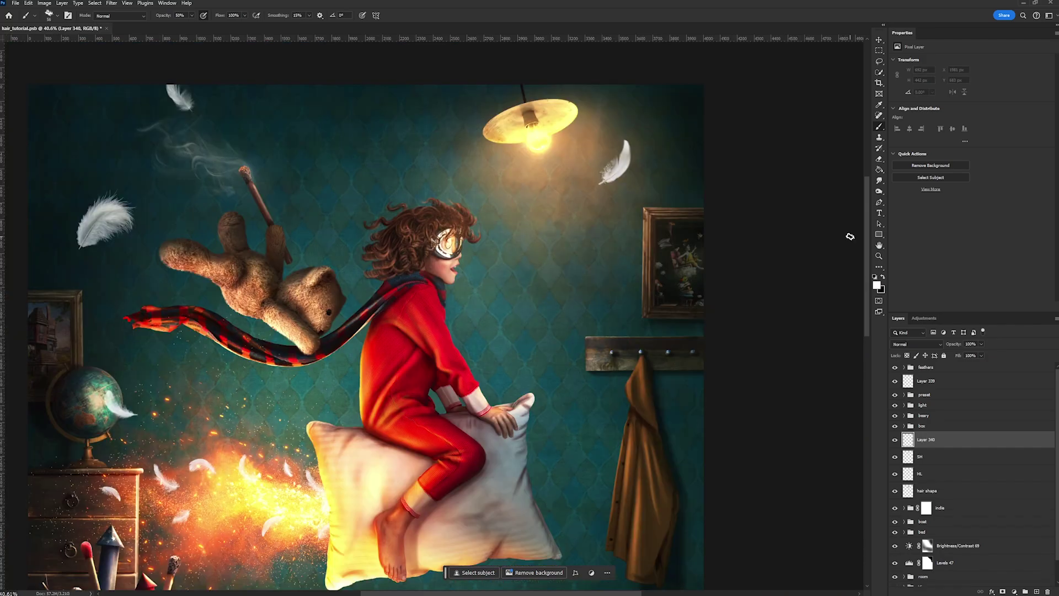
# - Mark the light sources on Layer 340 with rough white circles around the lamp and fire and an arrow towards the hair
pyautogui.moveTo(586, 116)
pyautogui.mouseDown()
pyautogui.moveTo(580, 110)
pyautogui.moveTo(601, 166)
pyautogui.moveTo(586, 110)
pyautogui.mouseUp()
pyautogui.moveTo(298, 411)
pyautogui.mouseDown()
pyautogui.moveTo(209, 410)
pyautogui.moveTo(223, 566)
pyautogui.moveTo(293, 402)
pyautogui.moveTo(233, 409)
pyautogui.moveTo(337, 429)
pyautogui.moveTo(317, 392)
pyautogui.moveTo(302, 408)
pyautogui.moveTo(356, 283)
pyautogui.moveTo(358, 323)
pyautogui.mouseUp()
pyautogui.moveTo(341, 271)
pyautogui.mouseDown()
pyautogui.moveTo(378, 289)
pyautogui.moveTo(415, 282)
pyautogui.moveTo(385, 287)
pyautogui.moveTo(349, 271)
pyautogui.moveTo(351, 259)
pyautogui.moveTo(353, 277)
pyautogui.moveTo(399, 289)
pyautogui.mouseUp()
pyautogui.scroll(4, 399, 289)
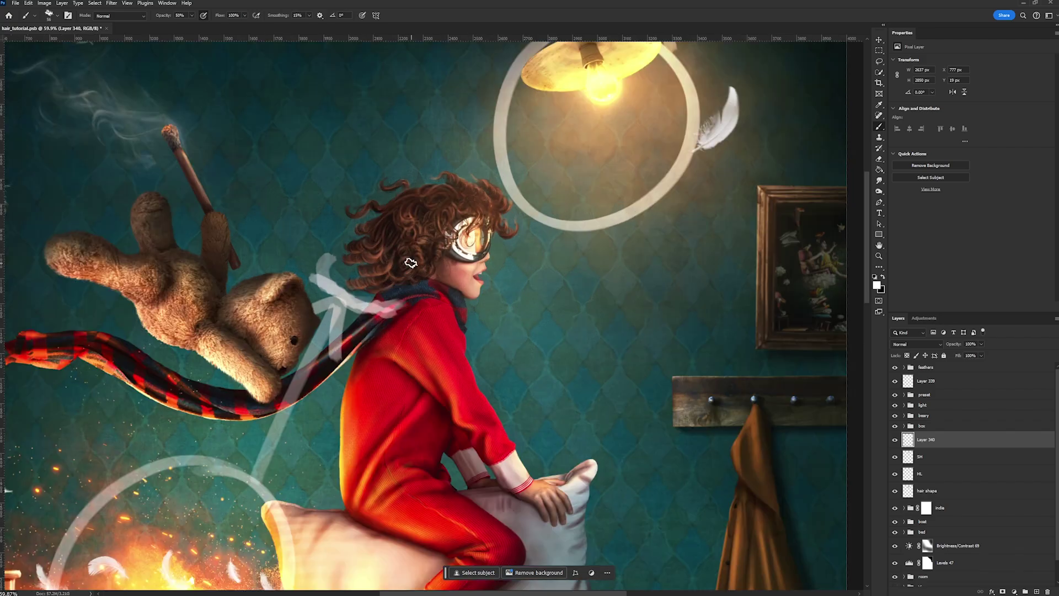
pyautogui.moveTo(426, 236); pyautogui.dragTo(367, 353)
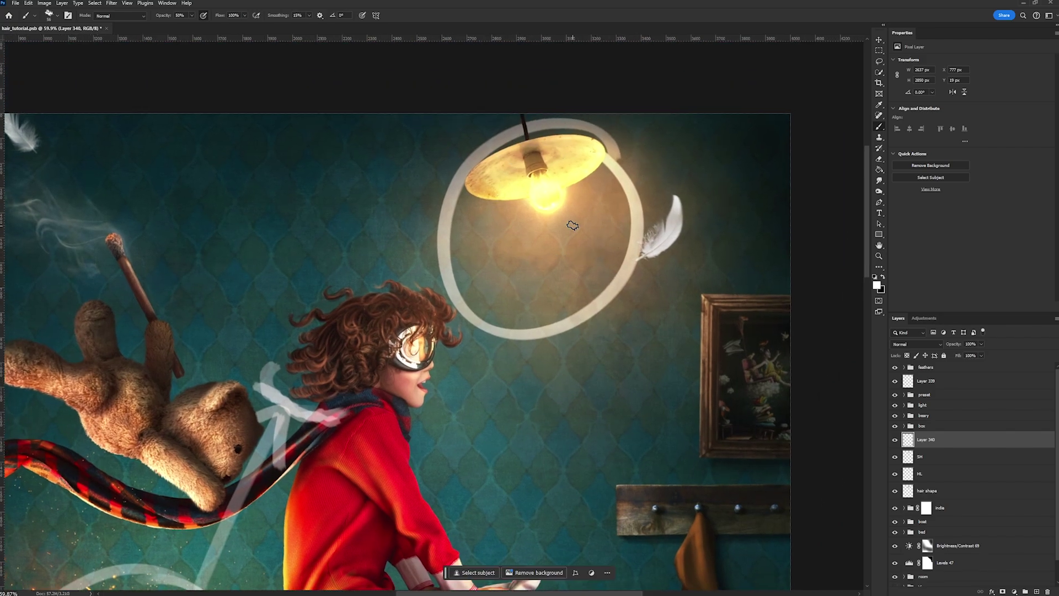
# - Deepen the shadows of the crown and back curls on the SH layer with a black brush at 100% opacity
pyautogui.moveTo(450, 225)
pyautogui.mouseDown()
pyautogui.moveTo(415, 273)
pyautogui.moveTo(413, 236)
pyautogui.moveTo(417, 276)
pyautogui.moveTo(446, 268)
pyautogui.mouseUp()
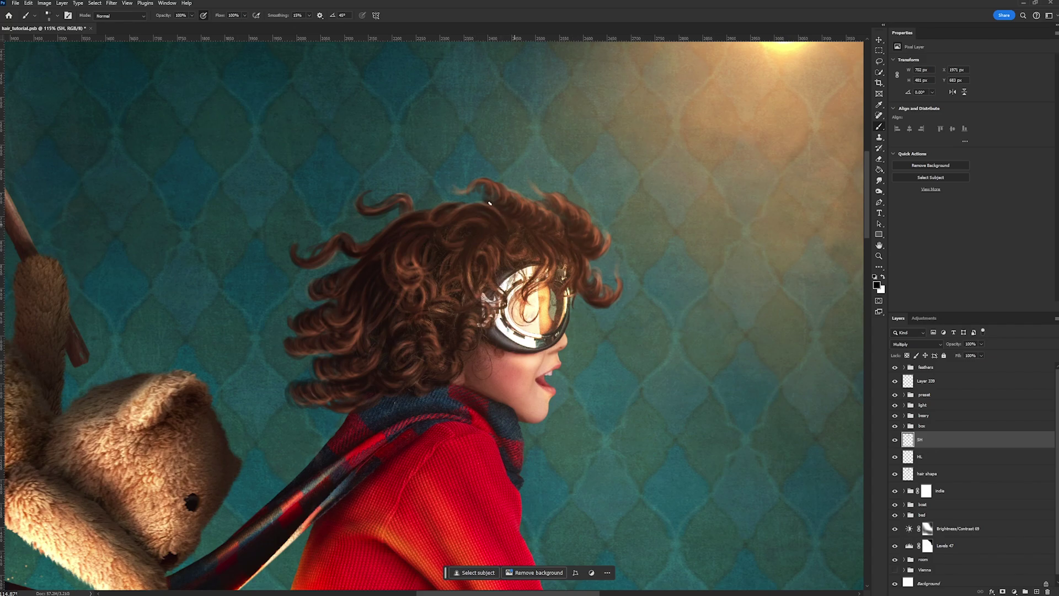
pyautogui.moveTo(504, 194)
pyautogui.mouseDown()
pyautogui.moveTo(508, 204)
pyautogui.moveTo(496, 197)
pyautogui.mouseUp()
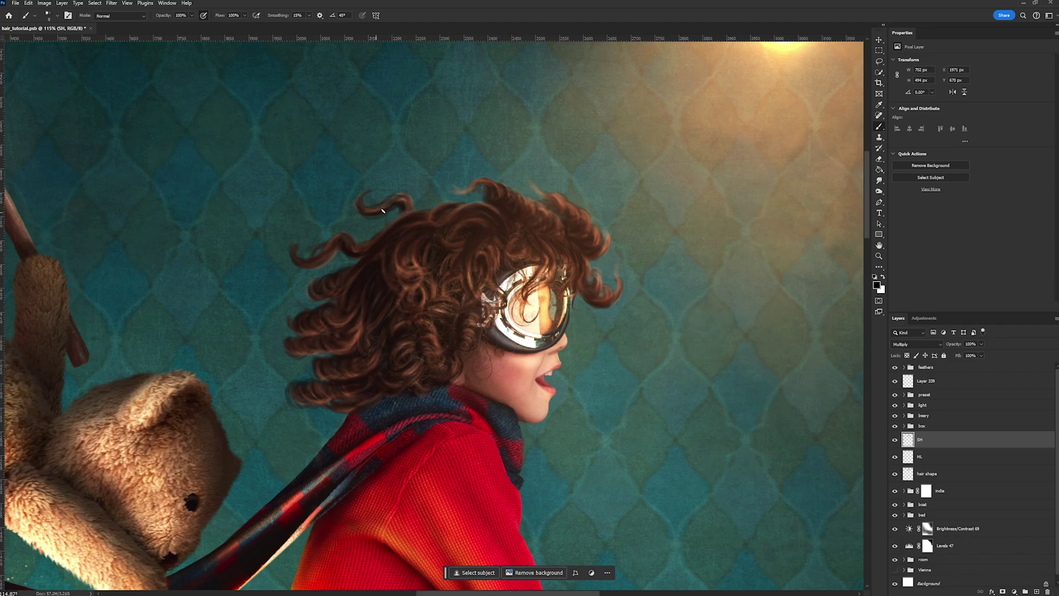
pyautogui.moveTo(338, 251); pyautogui.dragTo(315, 233)
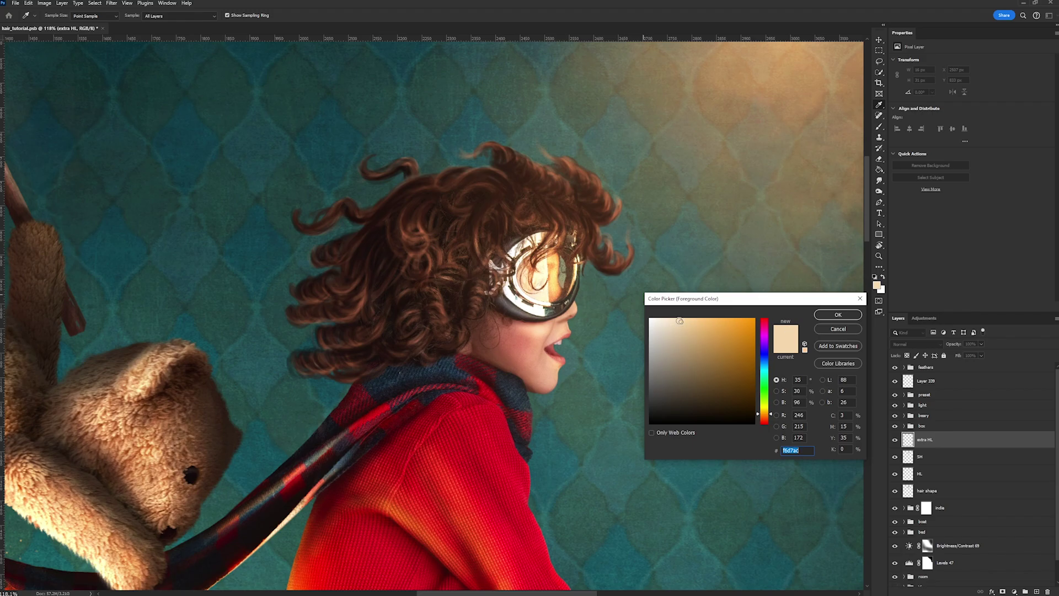
# - Confirm the pale cream foreground colour #f6d7ac and set the brush opacity to 80% for the extra HL layer
pyautogui.click(838, 315)
pyautogui.press('b')
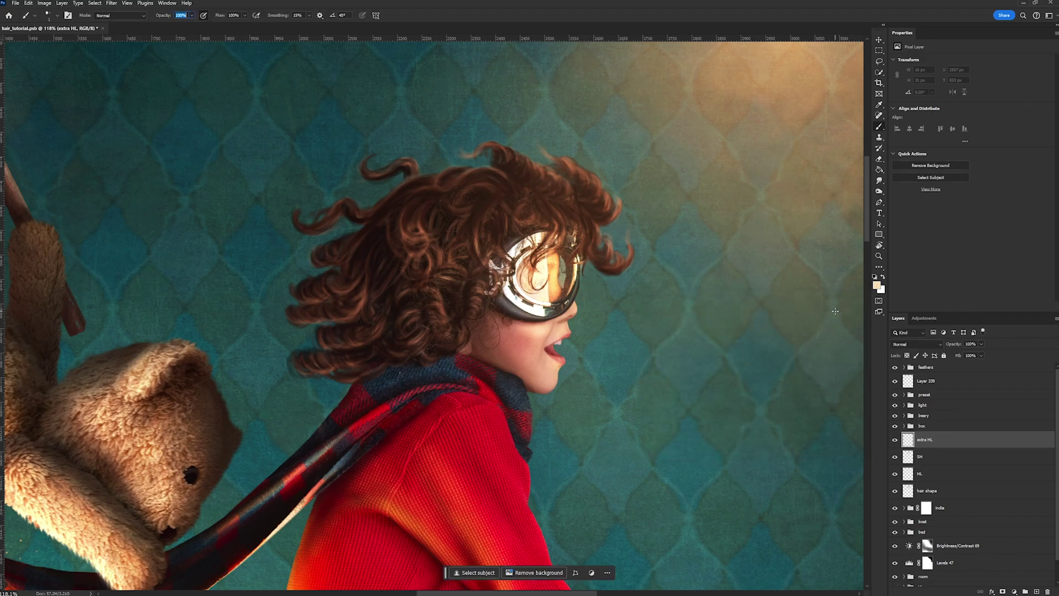
pyautogui.moveTo(458, 275); pyautogui.dragTo(458, 271)
pyautogui.press('8')
pyautogui.scroll(2, 458, 270)
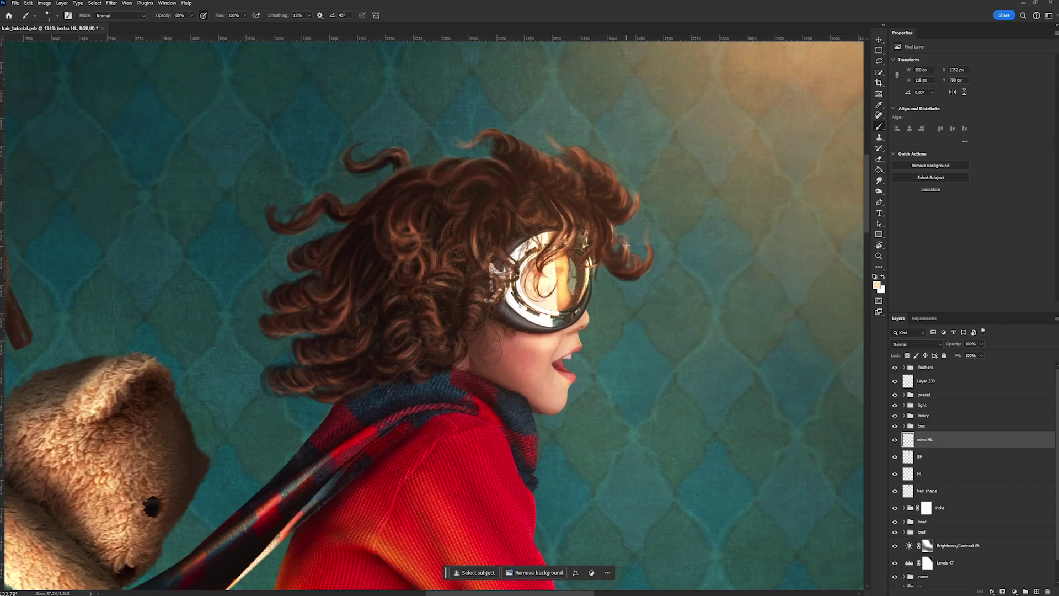
# - Paint pale cream highlights on the extra HL layer along the front curls and the curls around the goggles at 80% brush opacity
pyautogui.moveTo(627, 244)
pyautogui.mouseDown()
pyautogui.moveTo(609, 262)
pyautogui.moveTo(605, 254)
pyautogui.moveTo(608, 264)
pyautogui.moveTo(608, 251)
pyautogui.moveTo(630, 251)
pyautogui.moveTo(645, 266)
pyautogui.moveTo(647, 235)
pyautogui.moveTo(640, 263)
pyautogui.mouseUp()
pyautogui.moveTo(630, 198)
pyautogui.mouseDown()
pyautogui.moveTo(623, 191)
pyautogui.moveTo(622, 201)
pyautogui.mouseUp()
pyautogui.moveTo(477, 257)
pyautogui.mouseDown()
pyautogui.moveTo(474, 234)
pyautogui.moveTo(474, 244)
pyautogui.mouseUp()
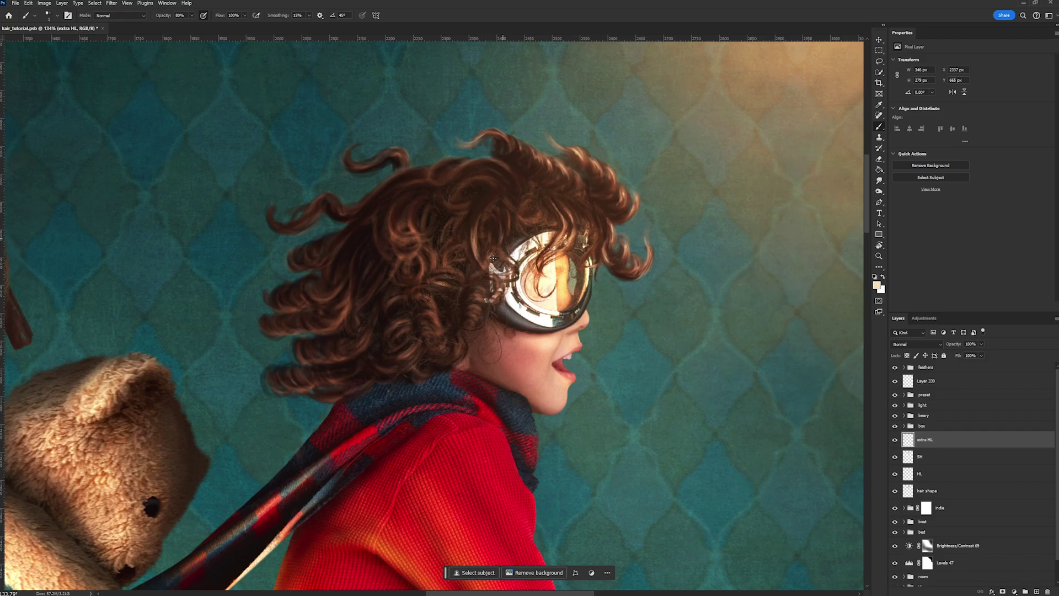
pyautogui.moveTo(478, 294); pyautogui.dragTo(474, 307)
pyautogui.moveTo(538, 220); pyautogui.dragTo(526, 219)
pyautogui.moveTo(483, 289)
pyautogui.mouseDown()
pyautogui.moveTo(477, 301)
pyautogui.moveTo(494, 290)
pyautogui.mouseUp()
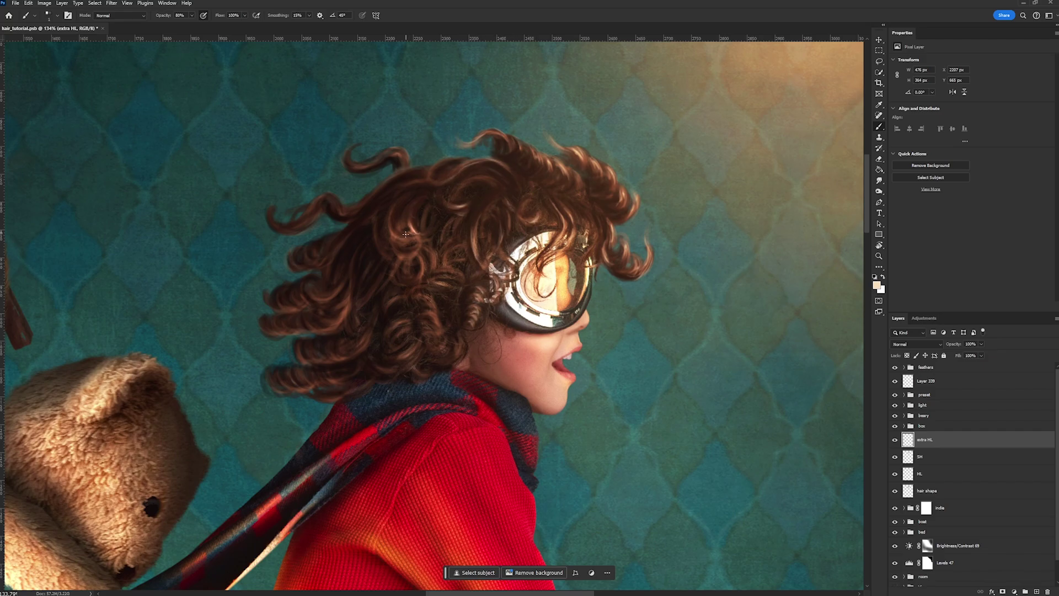
# - Add extra cream highlights to the crown, top wisp and back curls on the extra HL layer
pyautogui.moveTo(390, 229); pyautogui.dragTo(406, 237)
pyautogui.moveTo(410, 253); pyautogui.dragTo(417, 256)
pyautogui.moveTo(425, 259)
pyautogui.mouseDown()
pyautogui.moveTo(422, 278)
pyautogui.moveTo(434, 265)
pyautogui.mouseUp()
pyautogui.moveTo(405, 166); pyautogui.dragTo(398, 149)
pyautogui.moveTo(292, 295)
pyautogui.mouseDown()
pyautogui.moveTo(279, 309)
pyautogui.moveTo(303, 308)
pyautogui.mouseUp()
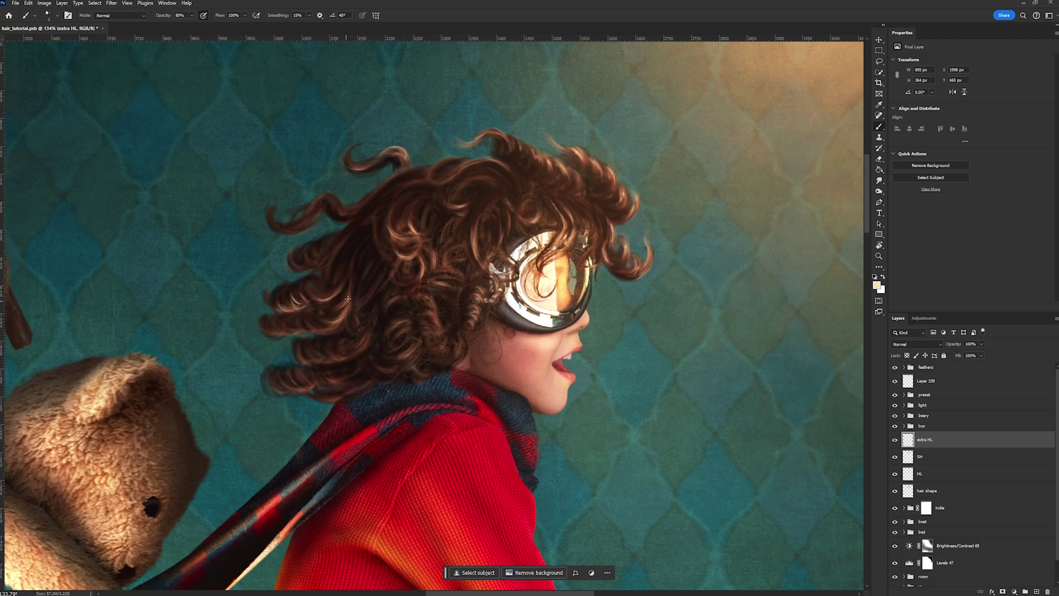
pyautogui.moveTo(335, 330); pyautogui.dragTo(275, 328)
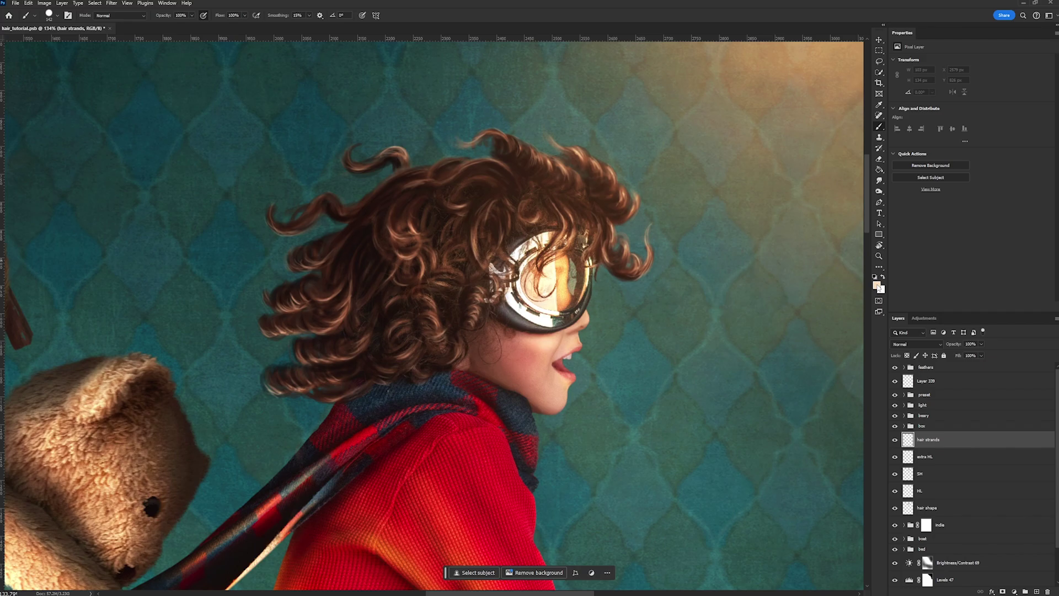
# - Paint fine flyaway strands around the front, nape and back curls on the hair strands layer with a thin brush at 100% opacity
pyautogui.rightClick(508, 243)
pyautogui.moveTo(629, 269); pyautogui.dragTo(623, 232)
pyautogui.moveTo(636, 275)
pyautogui.mouseDown()
pyautogui.moveTo(654, 224)
pyautogui.moveTo(673, 218)
pyautogui.mouseUp()
pyautogui.moveTo(660, 258); pyautogui.dragTo(652, 251)
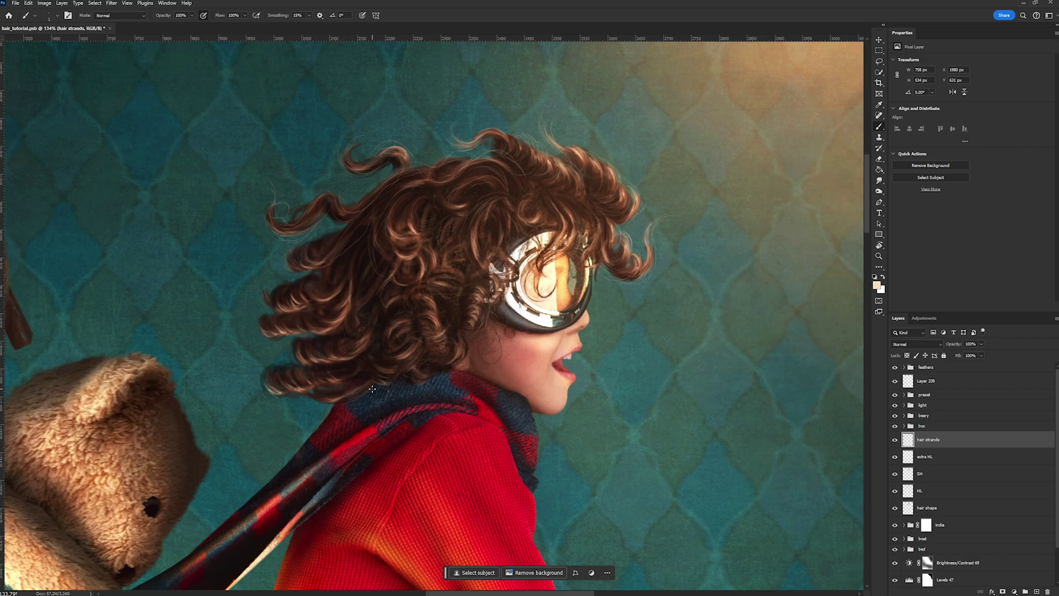
pyautogui.moveTo(370, 389); pyautogui.dragTo(357, 402)
pyautogui.moveTo(359, 356); pyautogui.dragTo(287, 396)
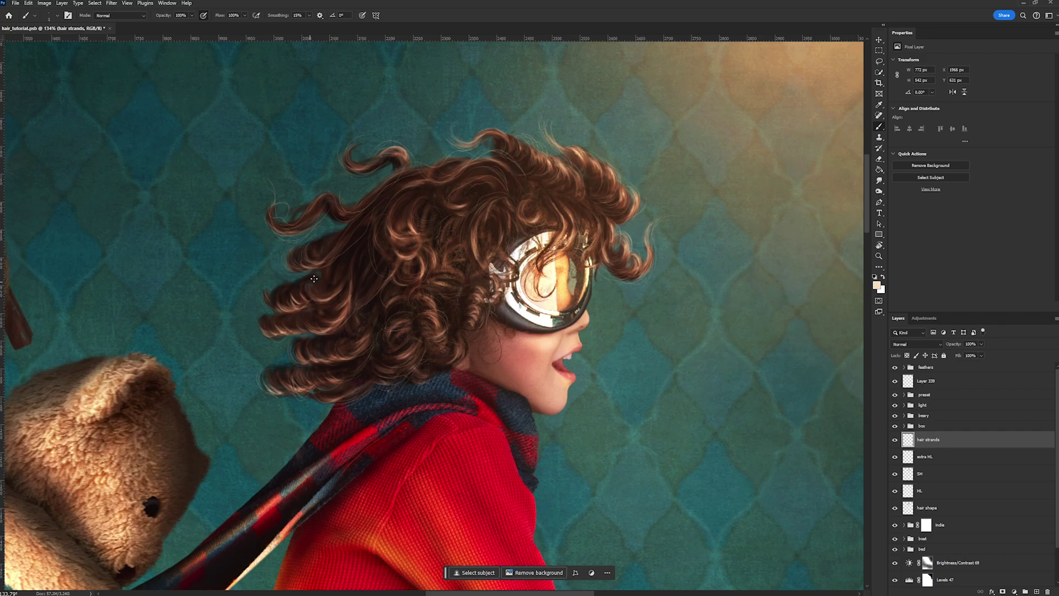
pyautogui.moveTo(265, 290); pyautogui.dragTo(275, 323)
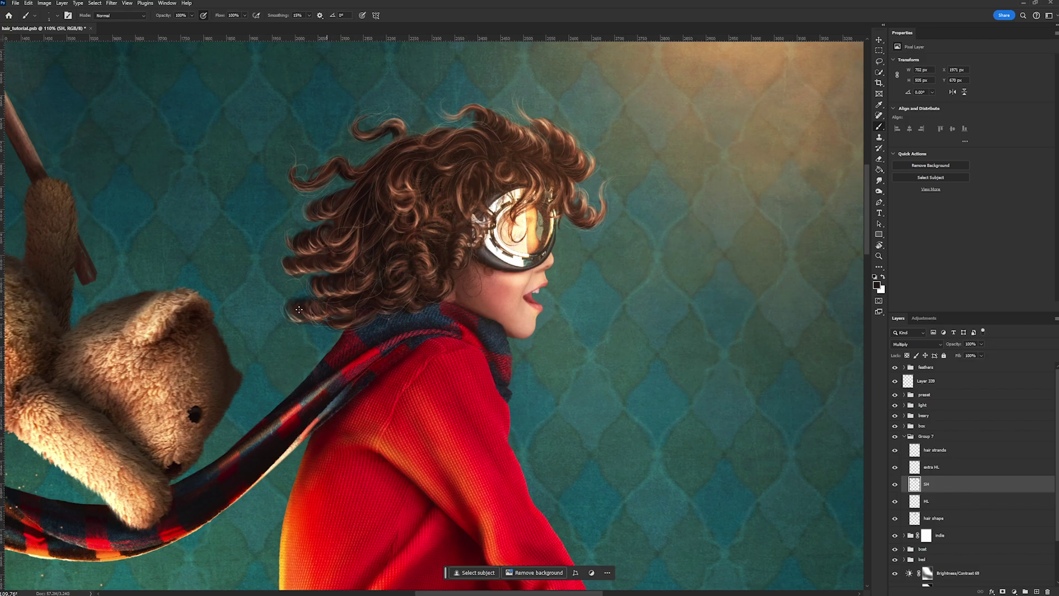
# - Darken the lower back curls with black strokes on the Multiply layer SH inside Group 7
pyautogui.moveTo(289, 302); pyautogui.dragTo(282, 306)
pyautogui.moveTo(301, 317); pyautogui.dragTo(322, 271)
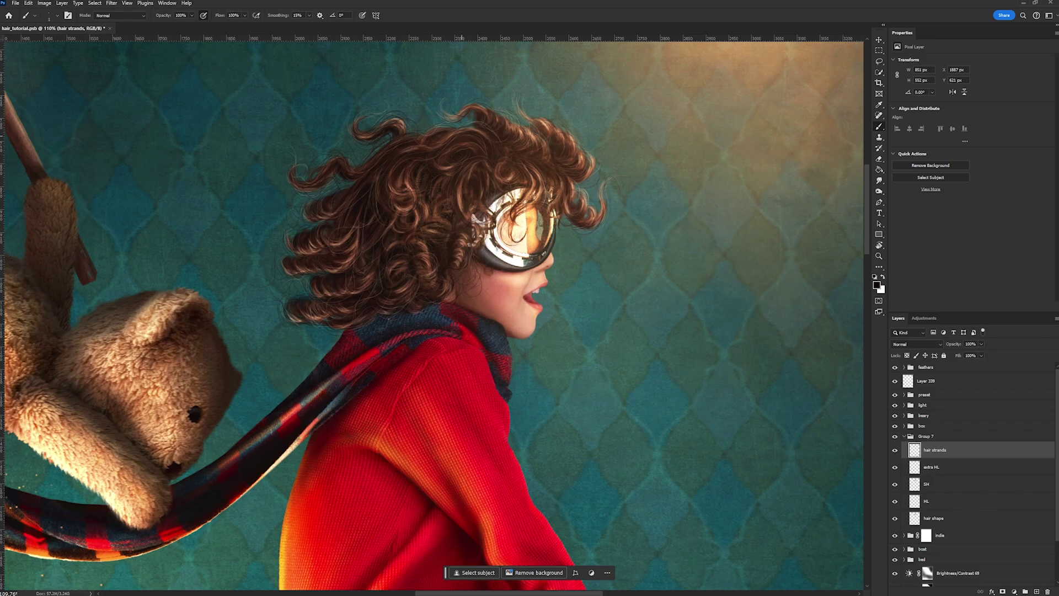
# - Compare the hair with and without the flyaway strands by switching the hair strands layer's visibility
pyautogui.click(896, 451)
pyautogui.click(896, 451)
pyautogui.click(895, 452)
pyautogui.click(895, 451)
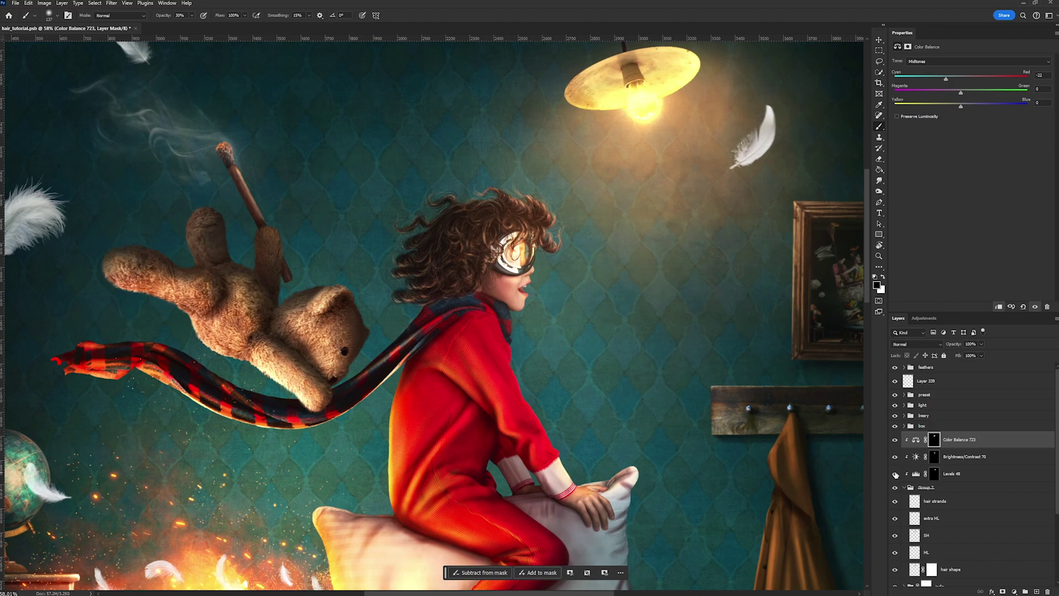
# - Compare the hair's colour and lighting with the preset and light groups hidden, then show both groups again
pyautogui.moveTo(525, 226); pyautogui.dragTo(548, 229)
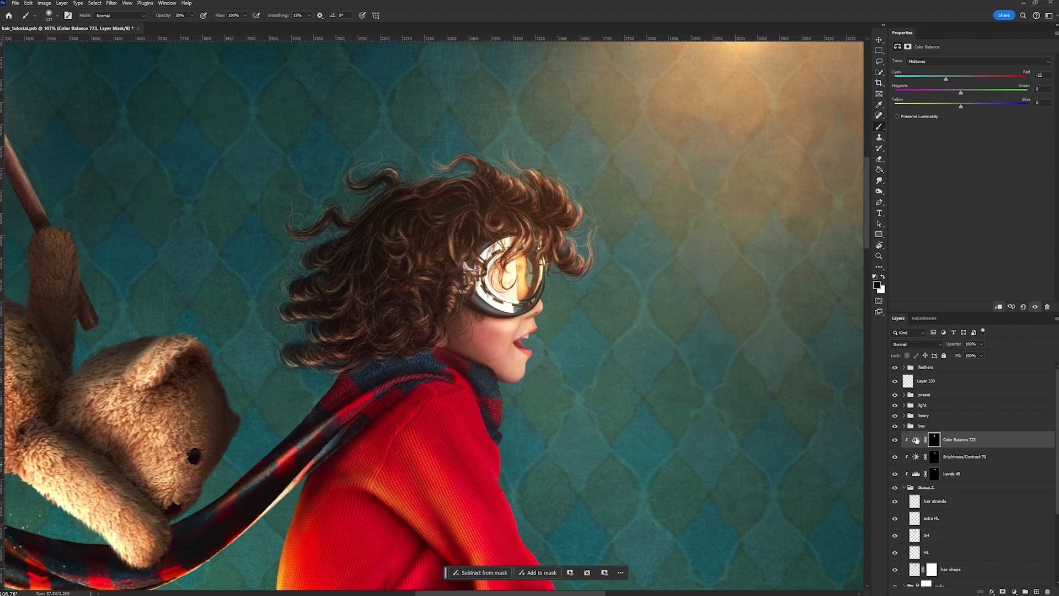
pyautogui.click(894, 394)
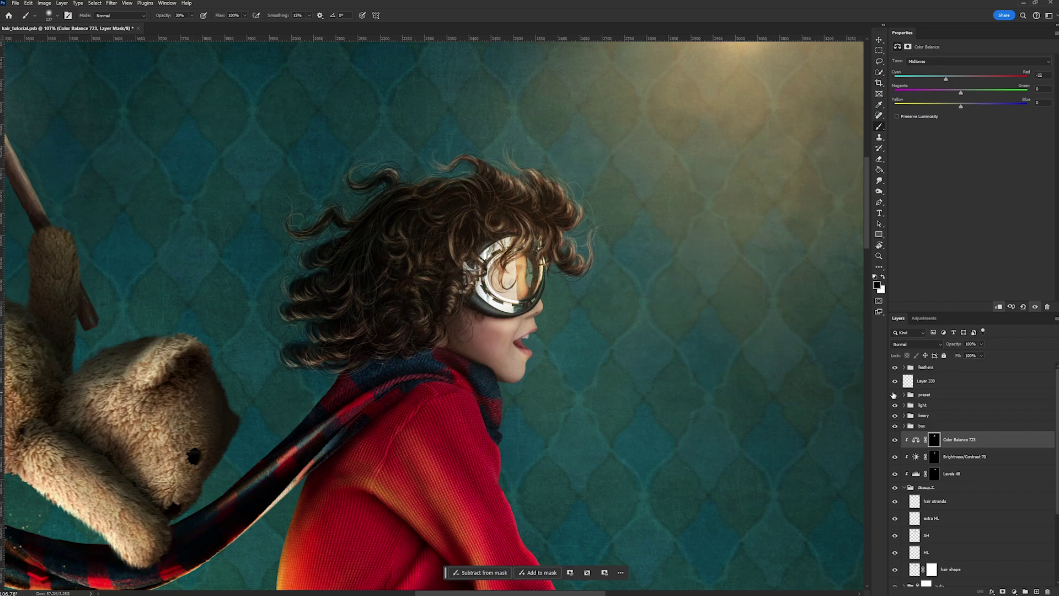
pyautogui.click(895, 406)
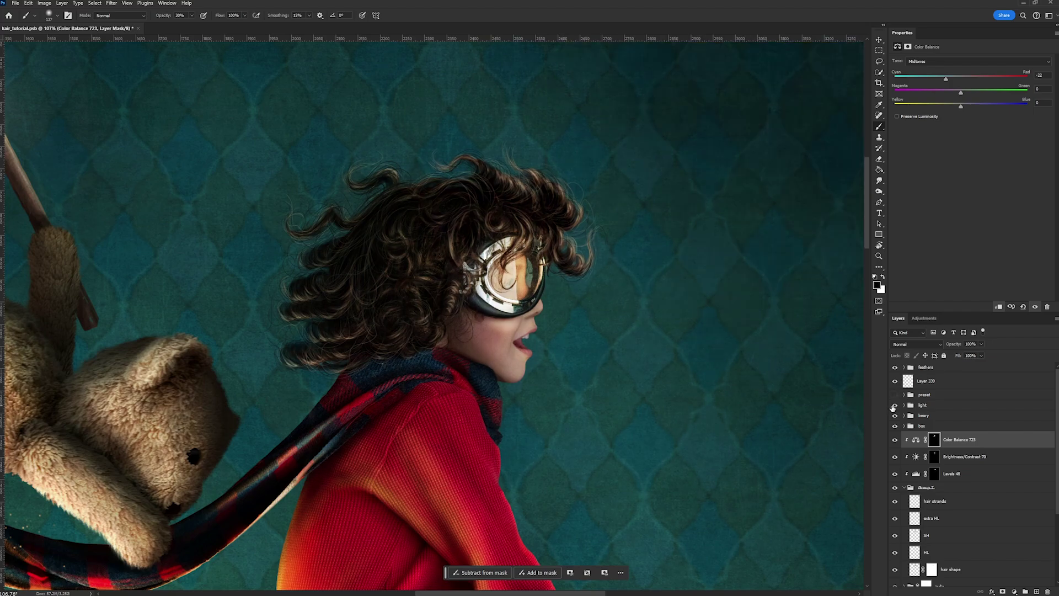
pyautogui.click(895, 406)
pyautogui.click(895, 394)
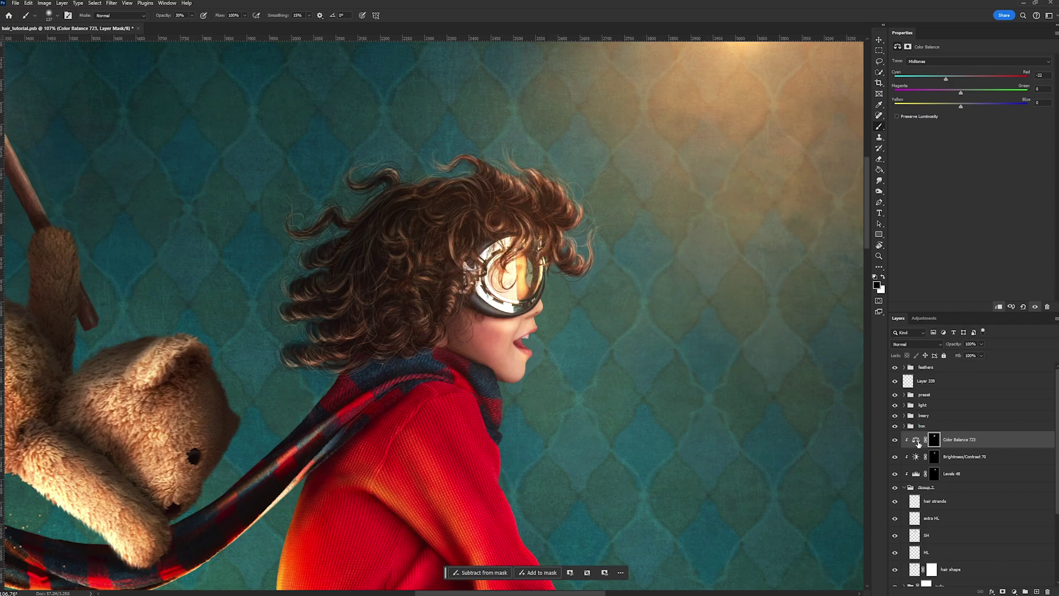
# - Select the Levels 48 adjustment above the hair group and compare the hair with Brightness/Contrast 70 hidden and shown
pyautogui.click(958, 478)
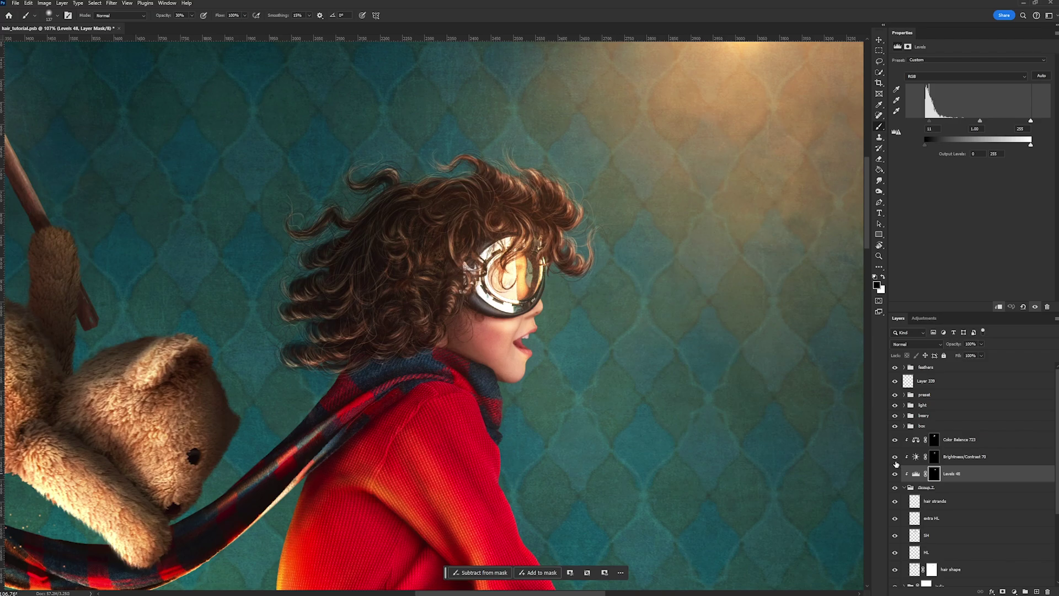
pyautogui.click(896, 457)
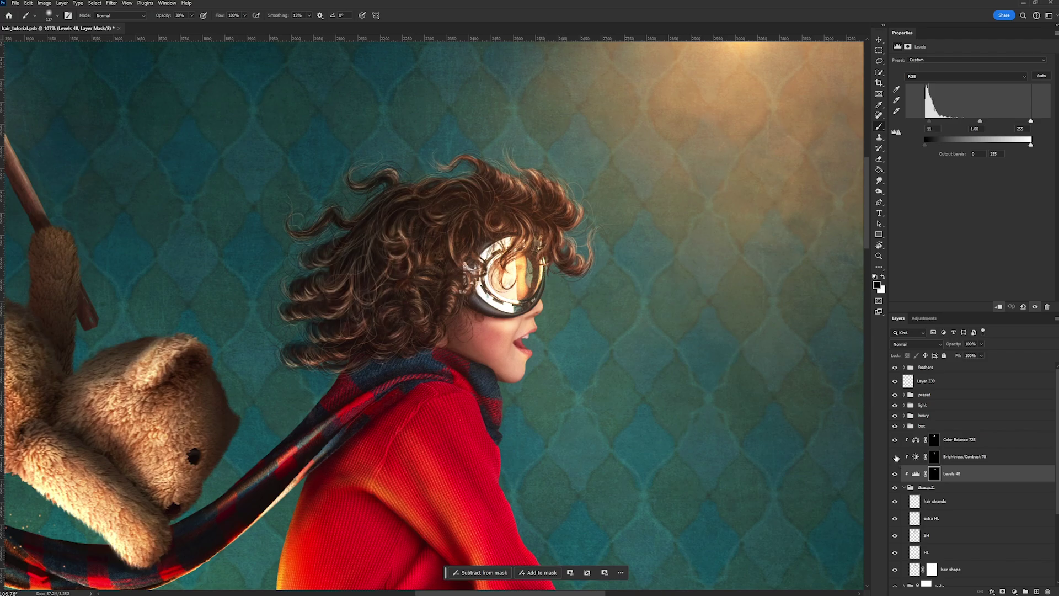
pyautogui.click(895, 457)
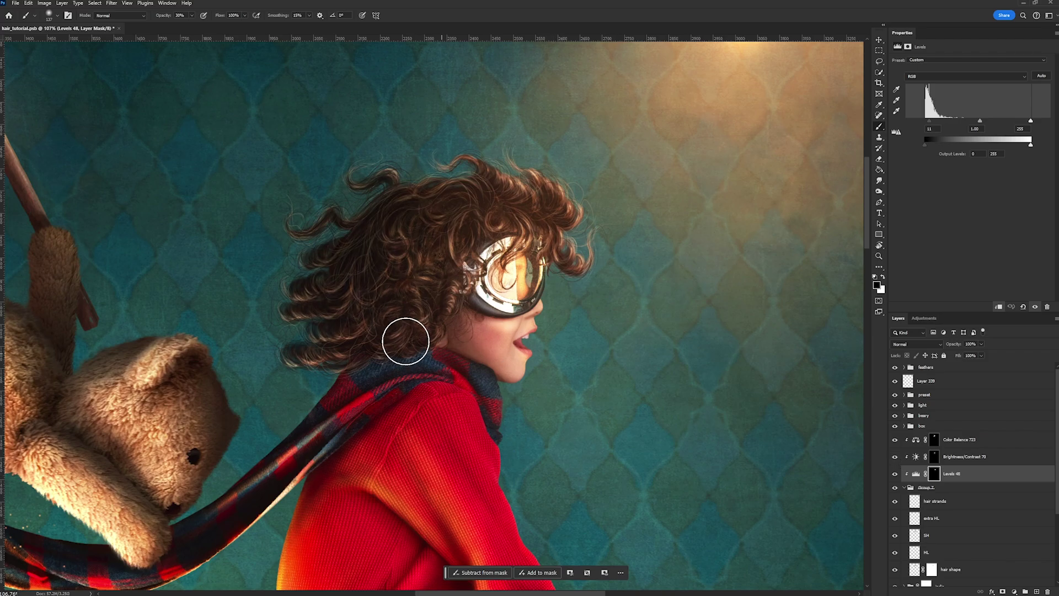